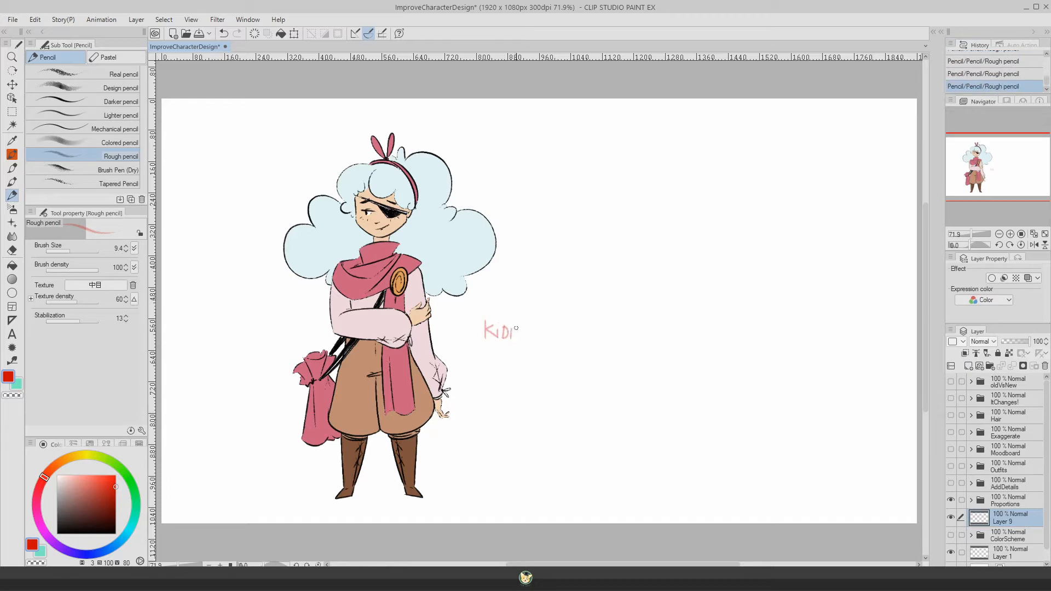
Step: Continue lettering the character's name in red beside the figure, and switch the visible artwork from Proportions and Layer 9 to the ColorScheme folder
mouse_move(516, 328)
left_mouse_down()
mouse_move(516, 339)
mouse_move(534, 328)
left_mouse_up()
left_click_drag(950, 517, 951, 499)
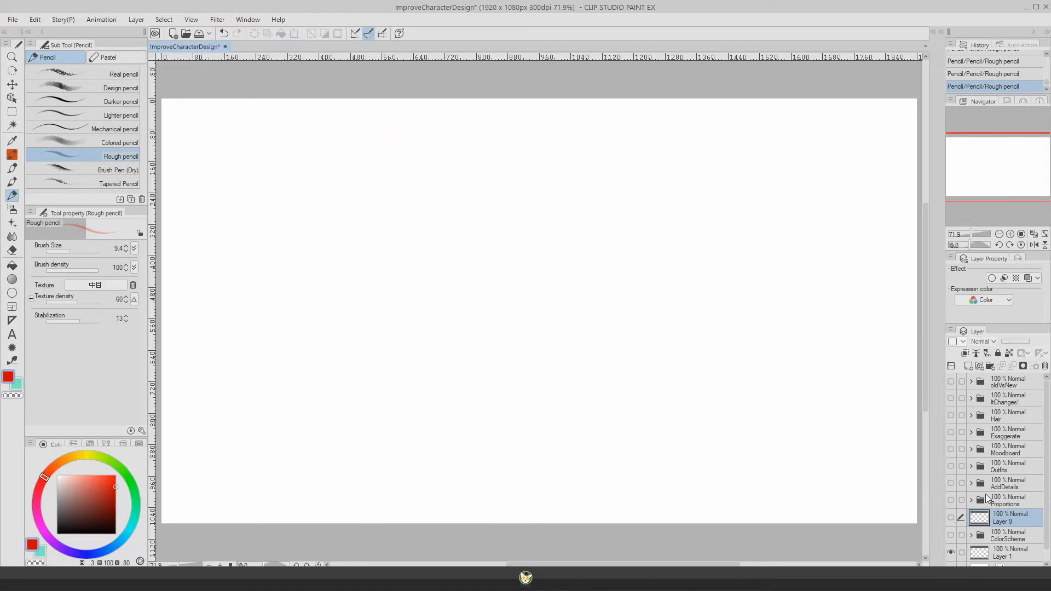
left_click(998, 533)
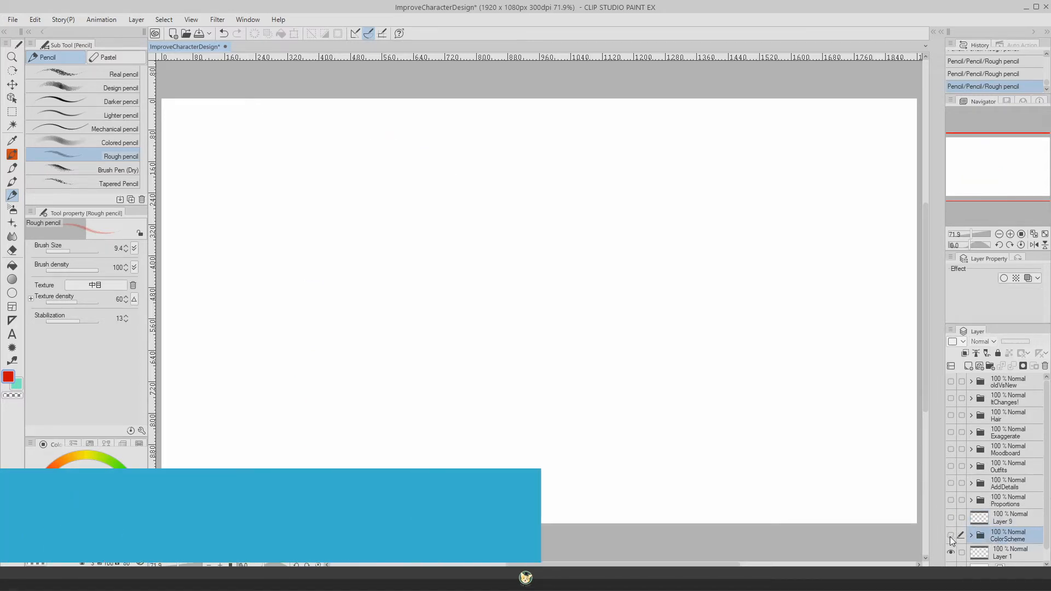
left_click(950, 535)
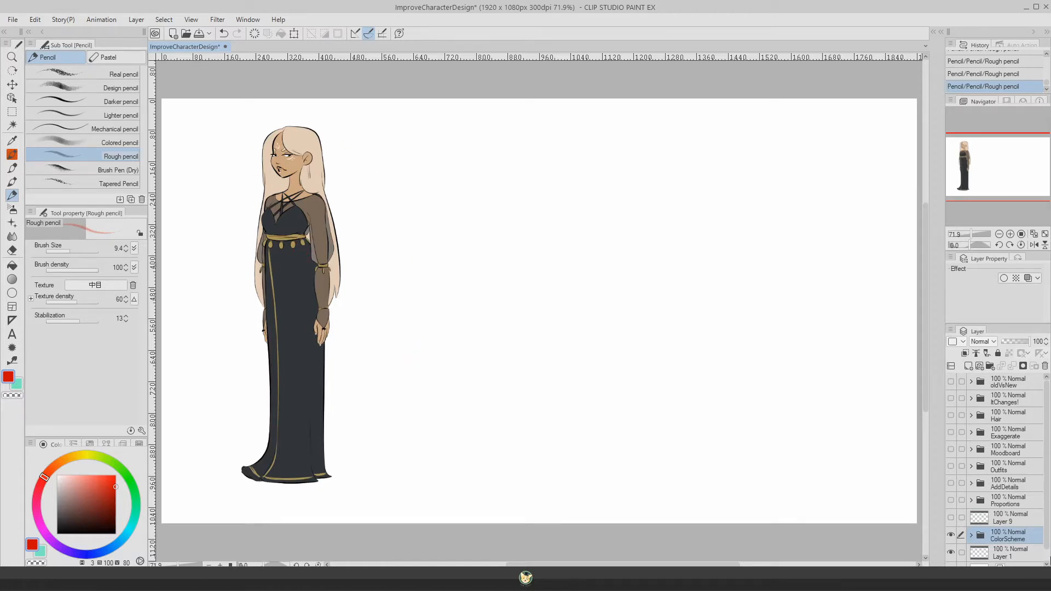
Step: Expand the ColorScheme folder and add a new raster layer directly above the Elspeth folder
left_click(970, 534)
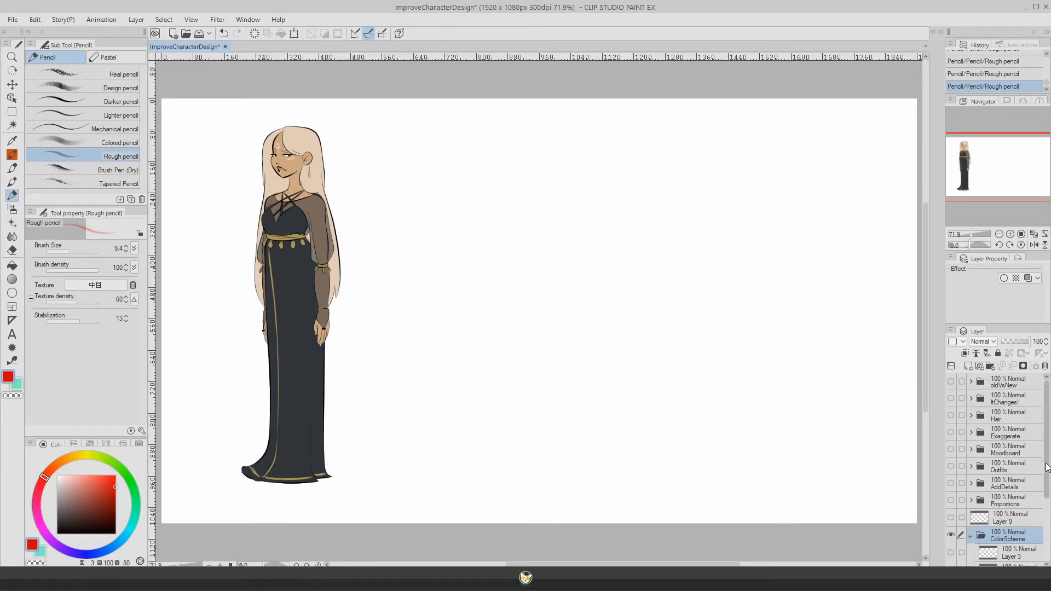
scroll(1045, 503, "down", 3)
left_click_drag(1046, 504, 1046, 525)
left_click(1021, 536)
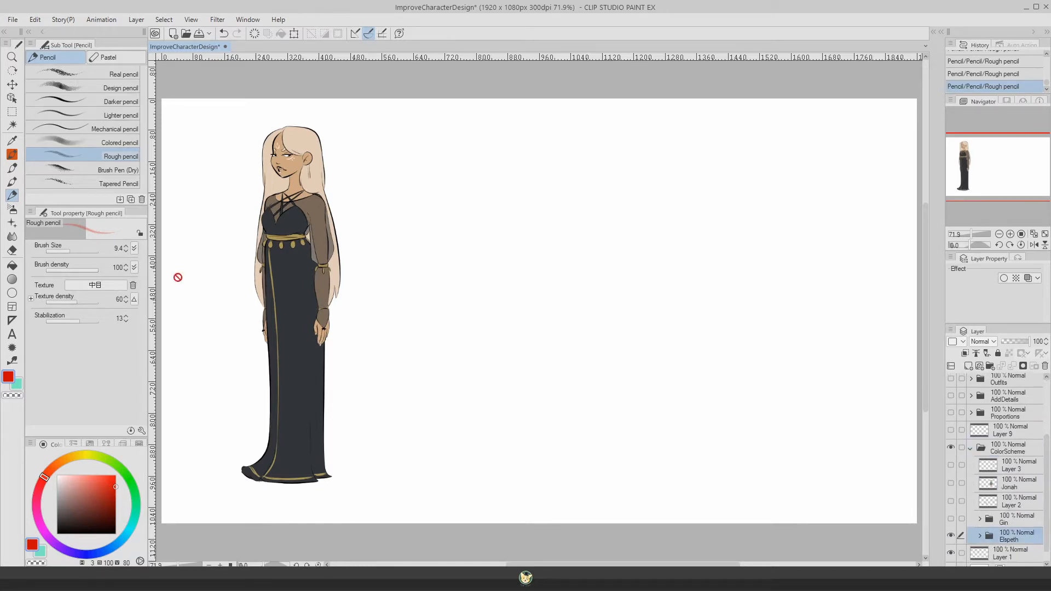
left_click(968, 365)
Step: Paint three round swatches beside Elspeth with the Inker - Ensabler pen, sampling her dark dress, gold belt and pale hair colors
key("p")
left_click(373, 263)
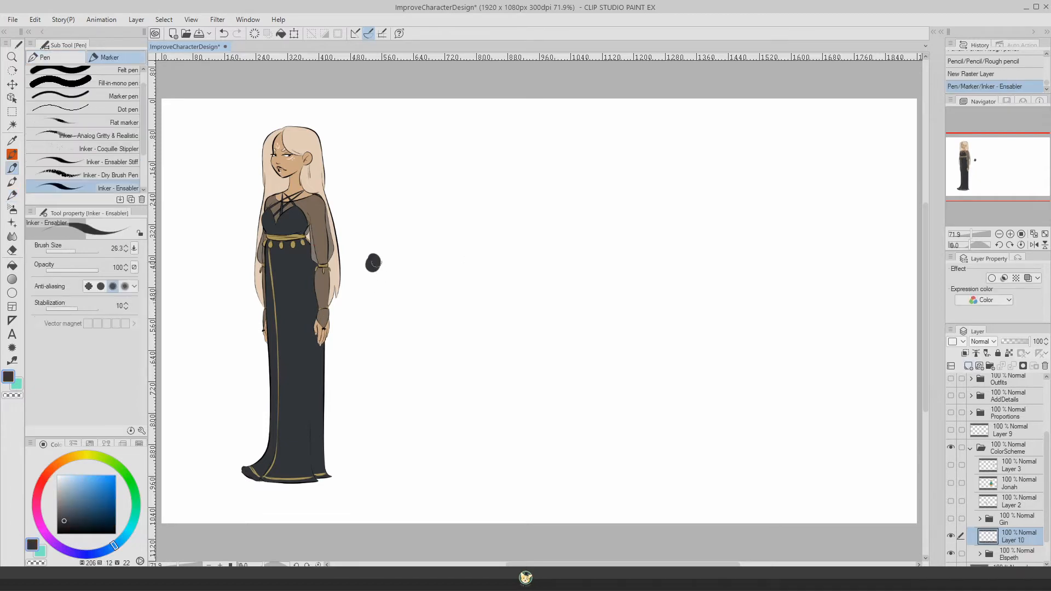
left_click(290, 241, "alt")
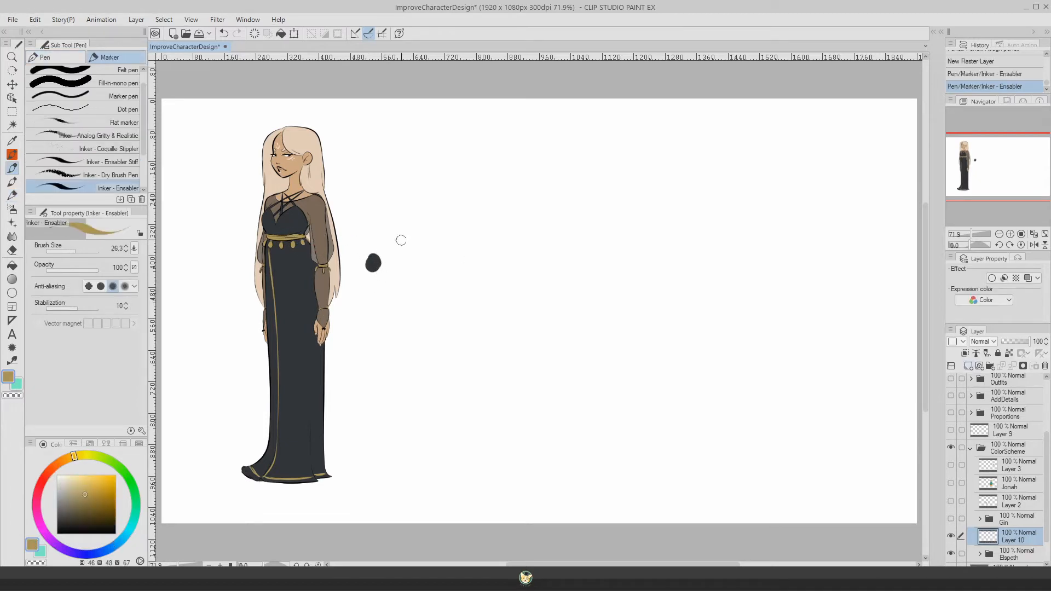
left_click_drag(381, 236, 389, 243)
left_click(389, 243)
left_click(301, 139, "alt")
left_click_drag(399, 258, 402, 268)
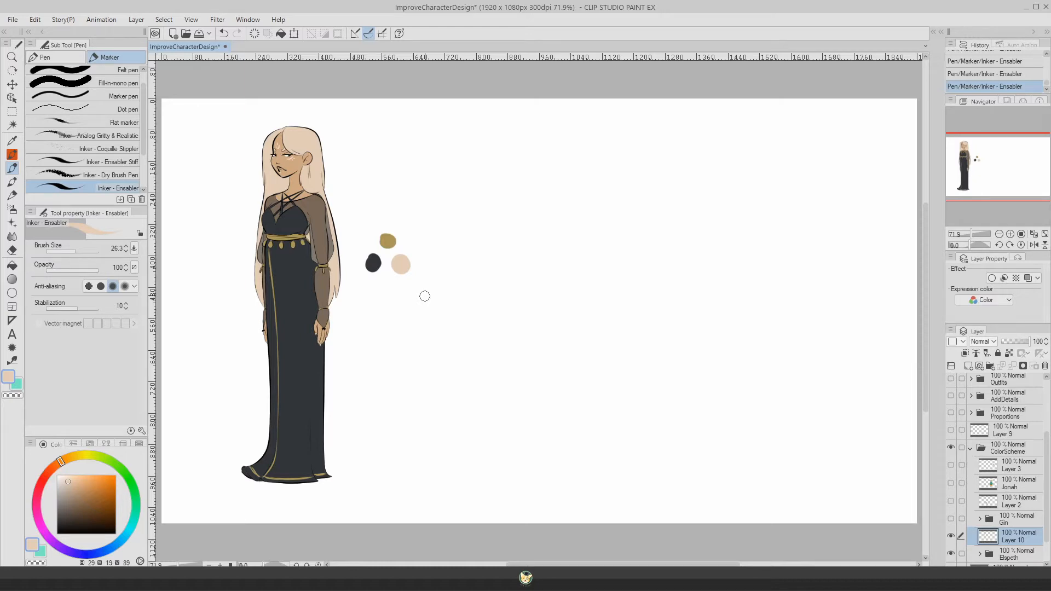
Step: Show the Gin folder and hide the swatches on Layer 10
left_click(951, 518)
left_click(1010, 519)
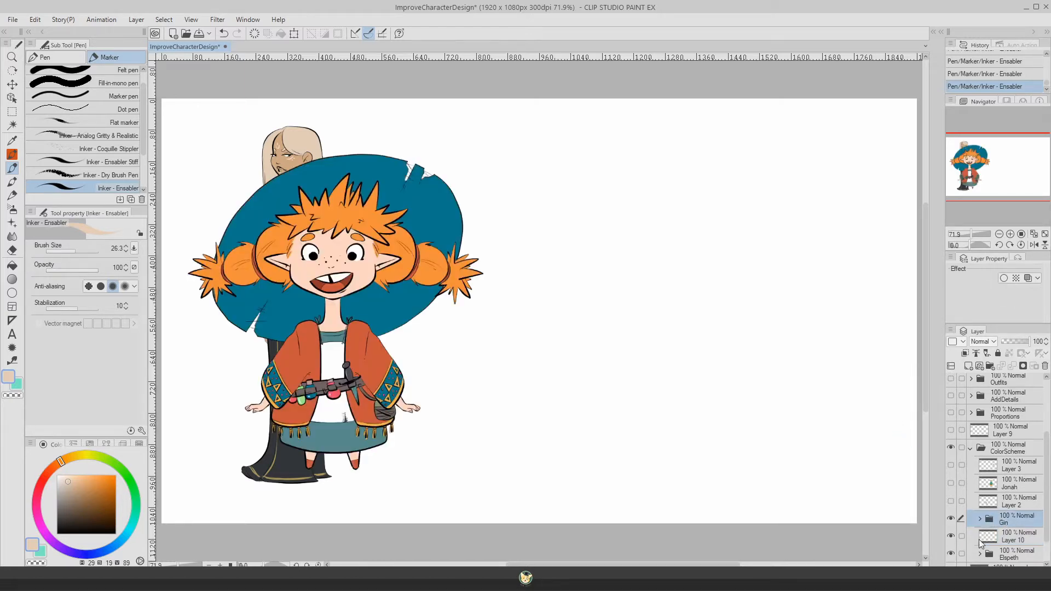
left_click(951, 536)
Step: Keep the Elspeth folder visible and move her figure to the right of Gin with Move layer
left_click(950, 554)
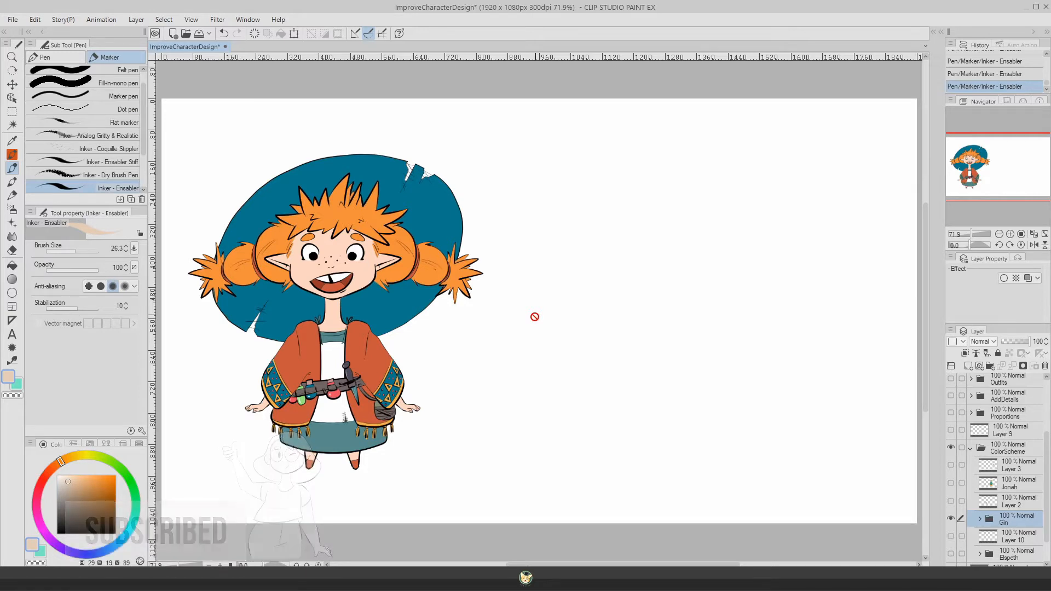
left_click(951, 554)
left_click(1013, 554)
left_click(12, 83)
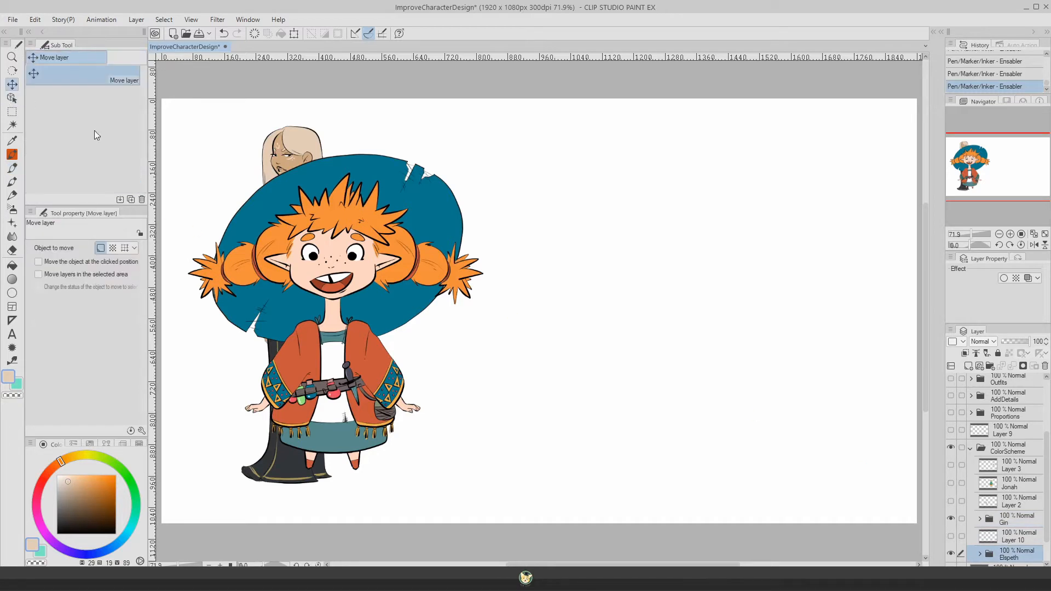
left_click_drag(393, 267, 711, 258)
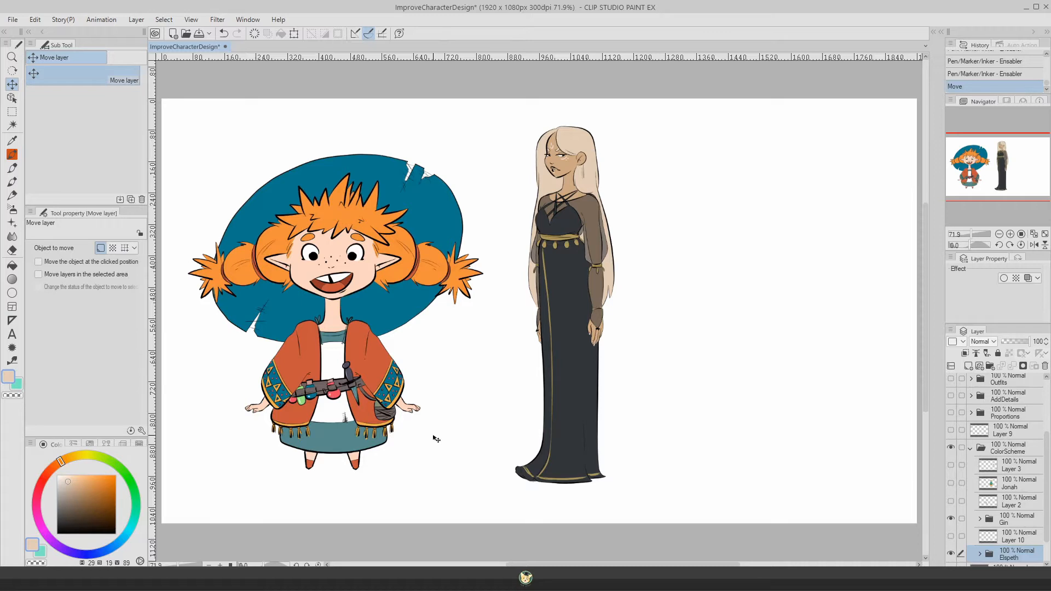
Step: Show the Jonah layer and move his figure further right, clear of Elspeth
left_click(950, 483)
left_click(1013, 485)
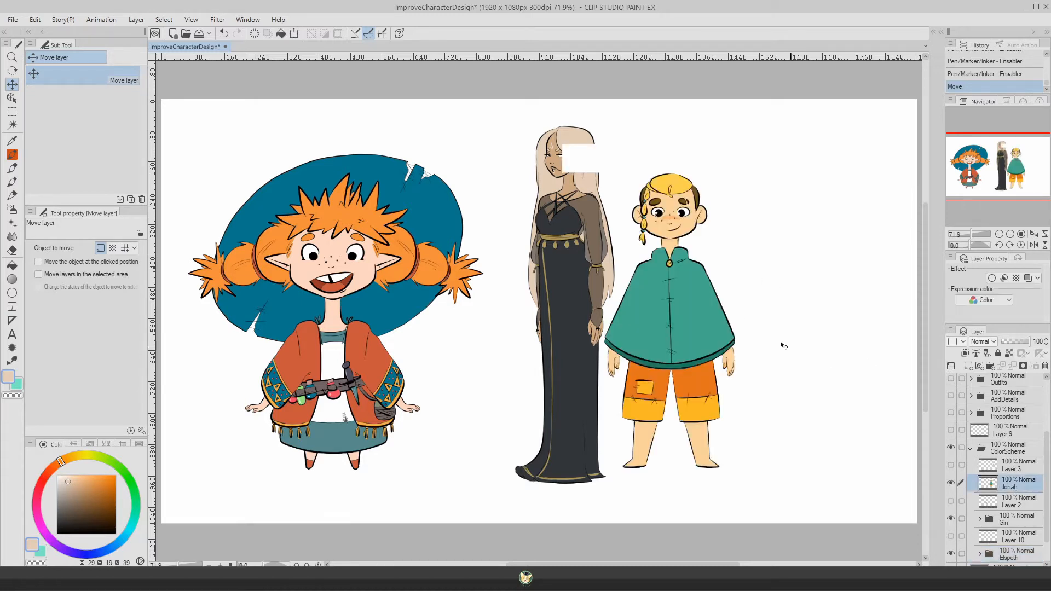
left_click_drag(695, 324, 806, 327)
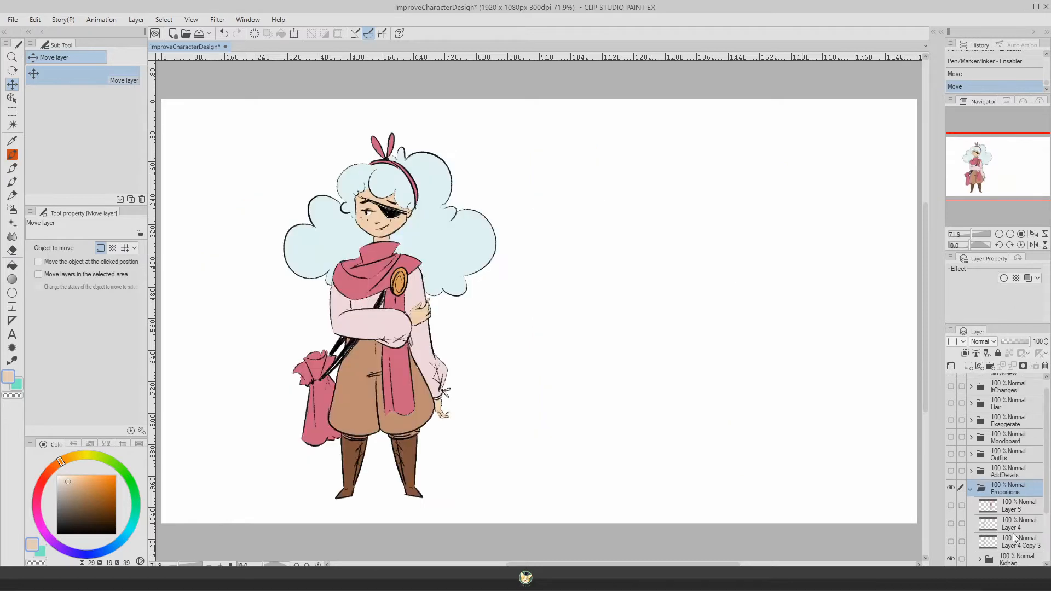
Step: Lower the opacity of the Kidhan folder inside Proportions to 40%
scroll(1047, 517, "up", 3)
scroll(1048, 518, "down", 1)
left_click(1017, 526)
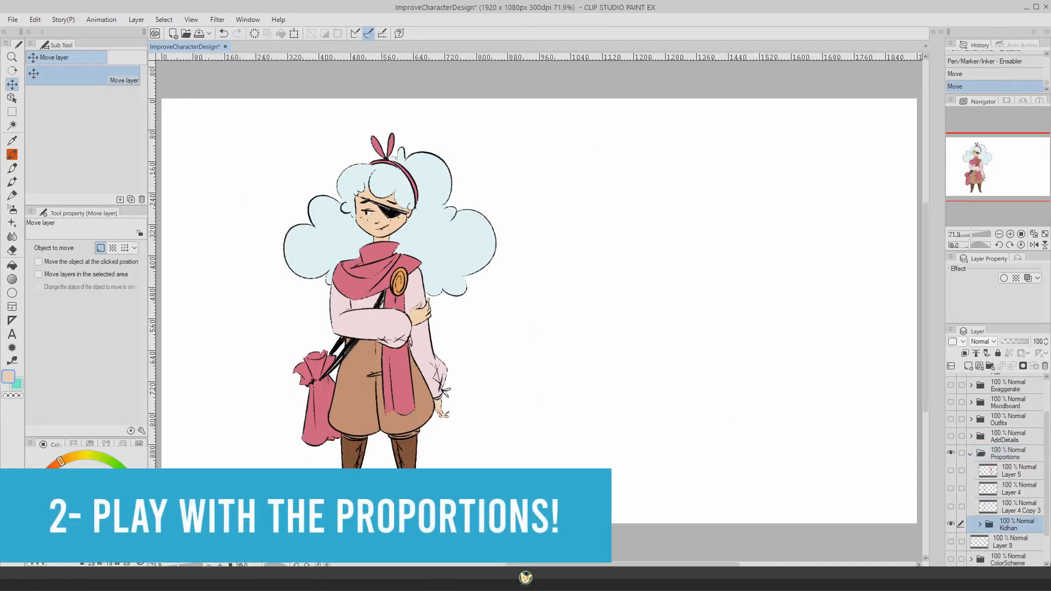
left_click(1016, 341)
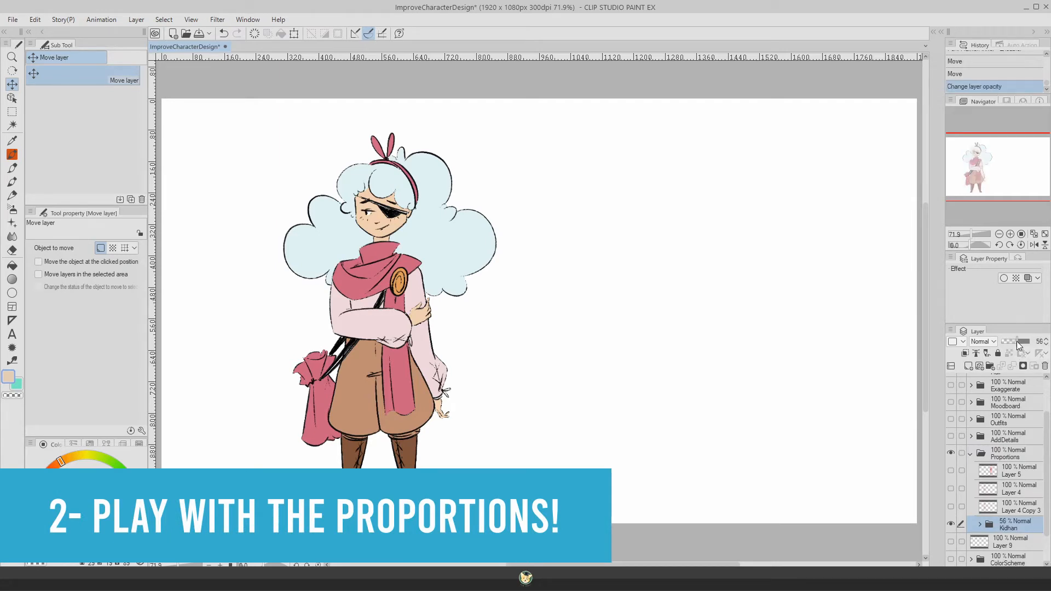
left_click_drag(1015, 342, 1013, 343)
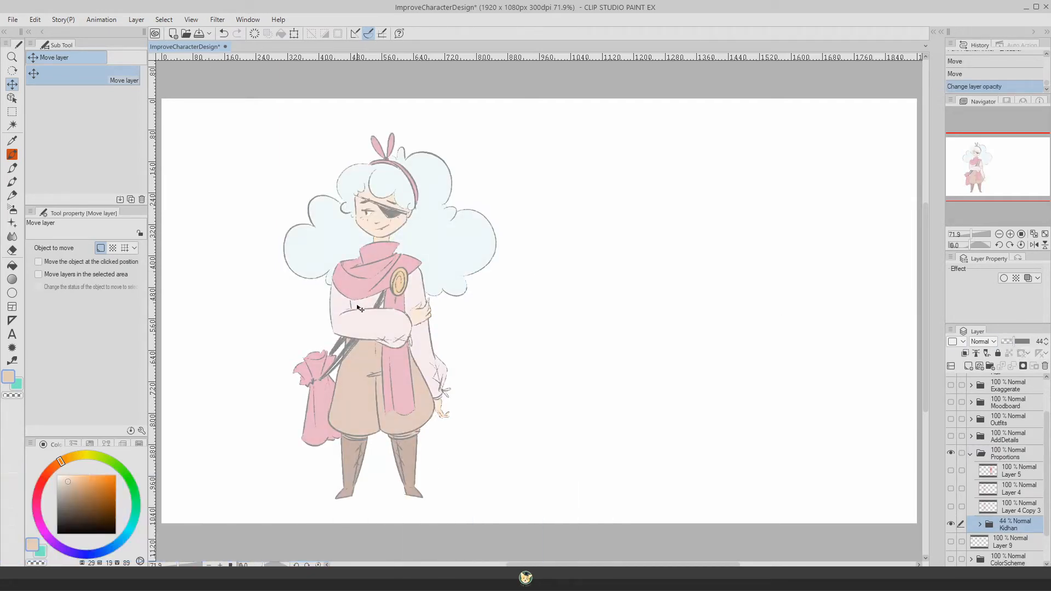
Step: Add a new raster layer above the Kidhan folder and set the Rough pencil to bright red at brush size 29.1
left_click(967, 366)
left_click(12, 195)
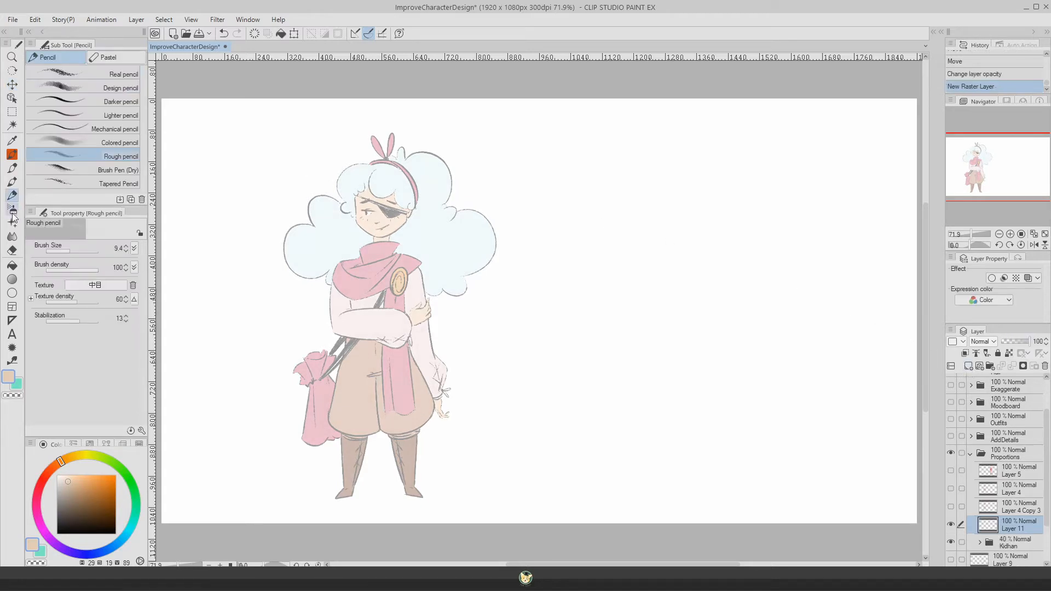
left_click(43, 478)
left_click(97, 480)
left_click_drag(97, 479, 116, 484)
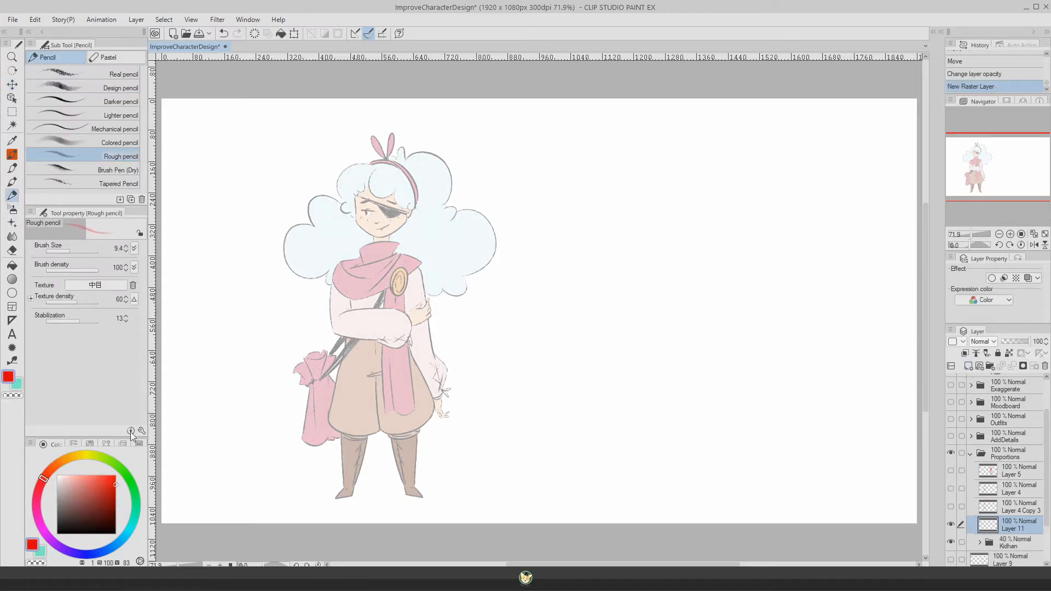
left_click(78, 248)
Step: Sketch red construction lines for the head, torso and both legs over the faded Kidhan figure
mouse_move(383, 174)
left_mouse_down()
mouse_move(400, 225)
mouse_move(347, 196)
mouse_move(411, 189)
mouse_move(375, 232)
mouse_move(393, 169)
mouse_move(403, 238)
mouse_move(380, 186)
mouse_move(407, 183)
mouse_move(355, 230)
mouse_move(378, 292)
mouse_move(381, 335)
left_mouse_up()
mouse_move(408, 261)
left_mouse_down()
mouse_move(349, 266)
mouse_move(386, 275)
mouse_move(404, 264)
mouse_move(400, 333)
mouse_move(351, 329)
left_mouse_up()
mouse_move(348, 265)
left_mouse_down()
mouse_move(350, 326)
mouse_move(409, 427)
left_mouse_up()
mouse_move(376, 335)
left_mouse_down()
mouse_move(406, 484)
mouse_move(415, 431)
mouse_move(327, 499)
left_mouse_up()
left_click_drag(377, 342, 353, 480)
Step: Sketch Kidhan's hanging arm with its hand and the arm folded across the waist in red
mouse_move(408, 259)
left_mouse_down()
mouse_move(440, 389)
mouse_move(429, 387)
mouse_move(411, 328)
left_mouse_up()
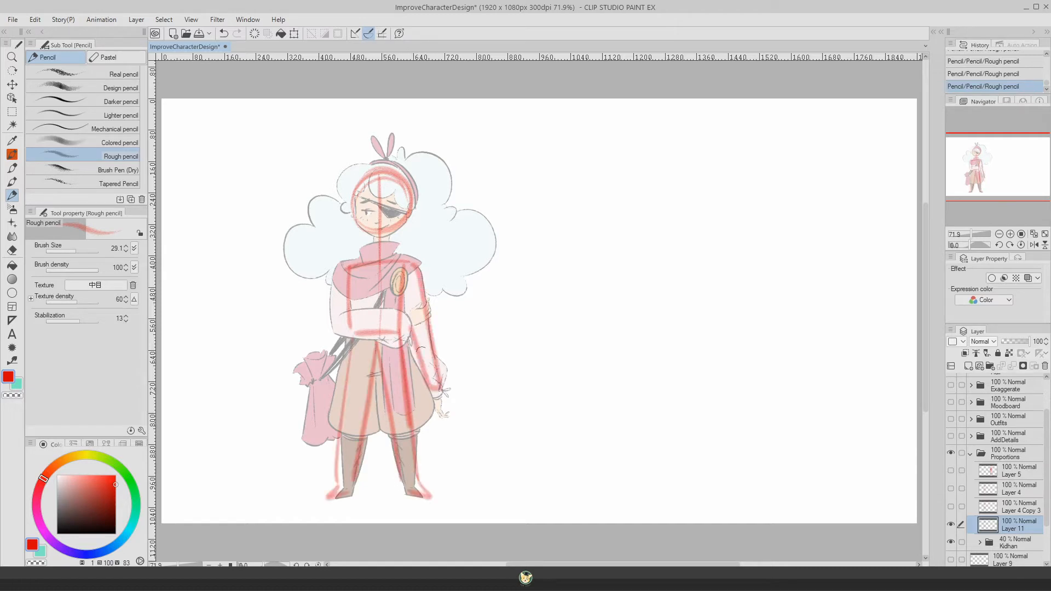
mouse_move(445, 393)
left_mouse_down()
mouse_move(444, 424)
mouse_move(433, 389)
left_mouse_up()
left_click_drag(347, 268, 333, 340)
mouse_move(346, 317)
left_mouse_down()
mouse_move(361, 316)
mouse_move(335, 338)
left_mouse_up()
mouse_move(396, 316)
left_mouse_down()
mouse_move(430, 318)
mouse_move(402, 331)
left_mouse_up()
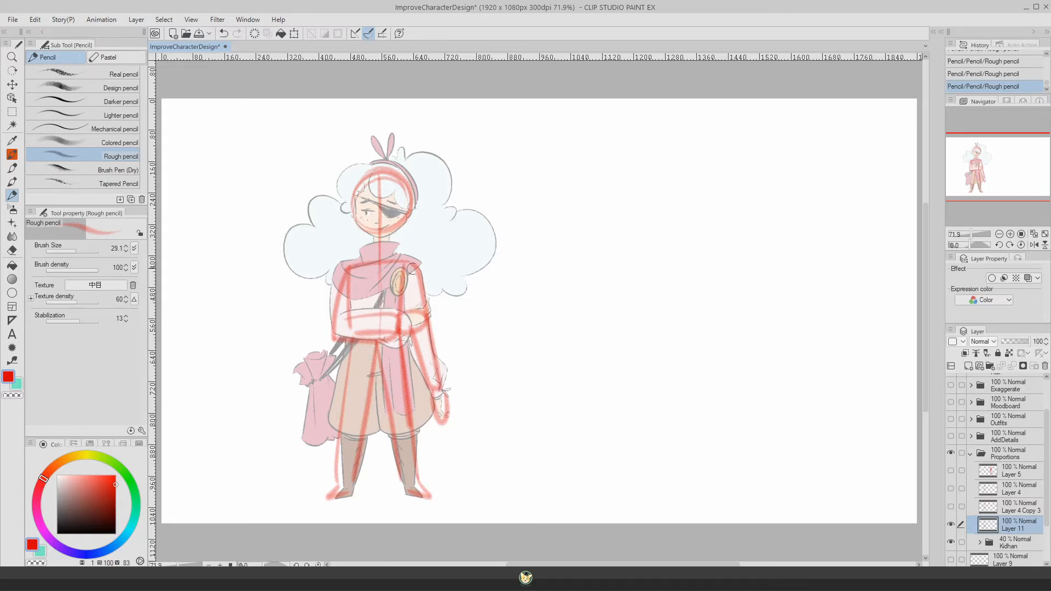
left_click_drag(334, 328, 405, 335)
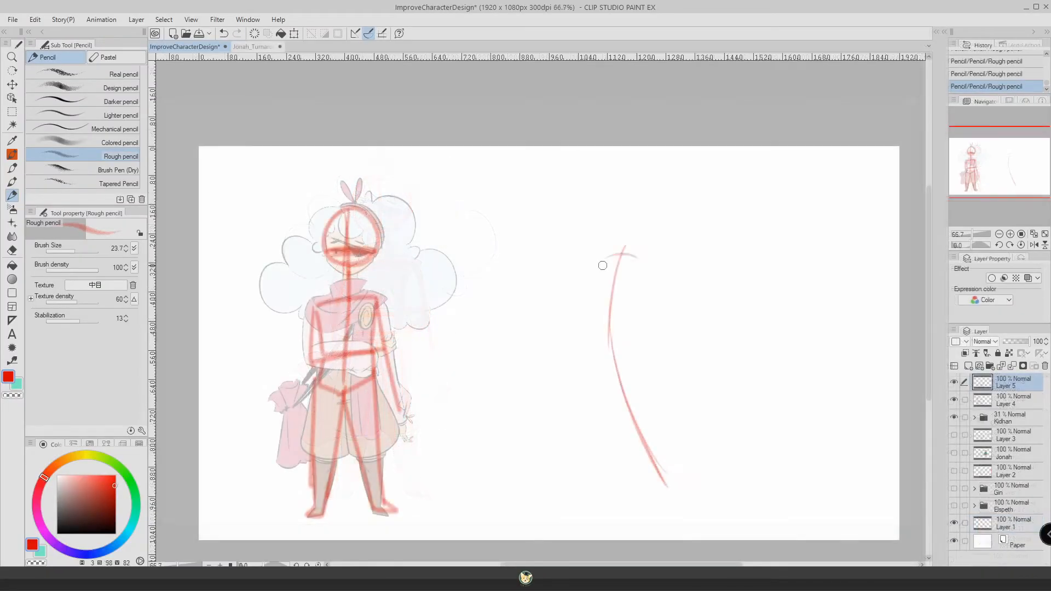
Step: Sketch a slimmer, slightly tilted torso and hip block for a new figure on the empty right side of the canvas
left_click_drag(598, 262, 640, 256)
left_click_drag(596, 263, 623, 313)
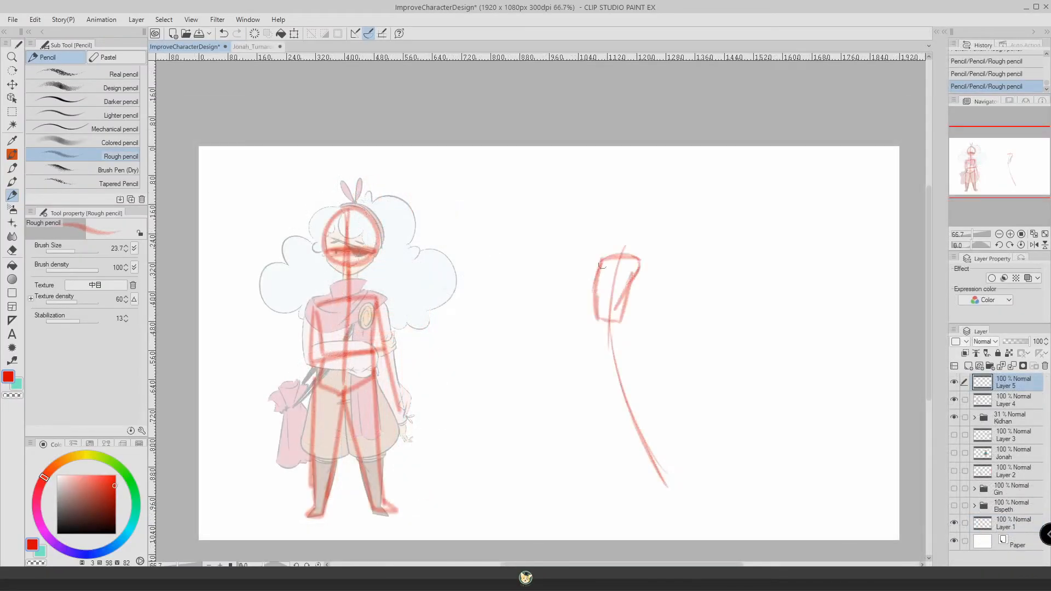
left_click_drag(640, 260, 623, 310)
mouse_move(600, 262)
left_mouse_down()
mouse_move(623, 316)
mouse_move(595, 320)
mouse_move(629, 321)
left_mouse_up()
Step: Sketch the new figure's outstretched right-hand leg from the hip down, ending in a small foot
left_click_drag(626, 316, 674, 487)
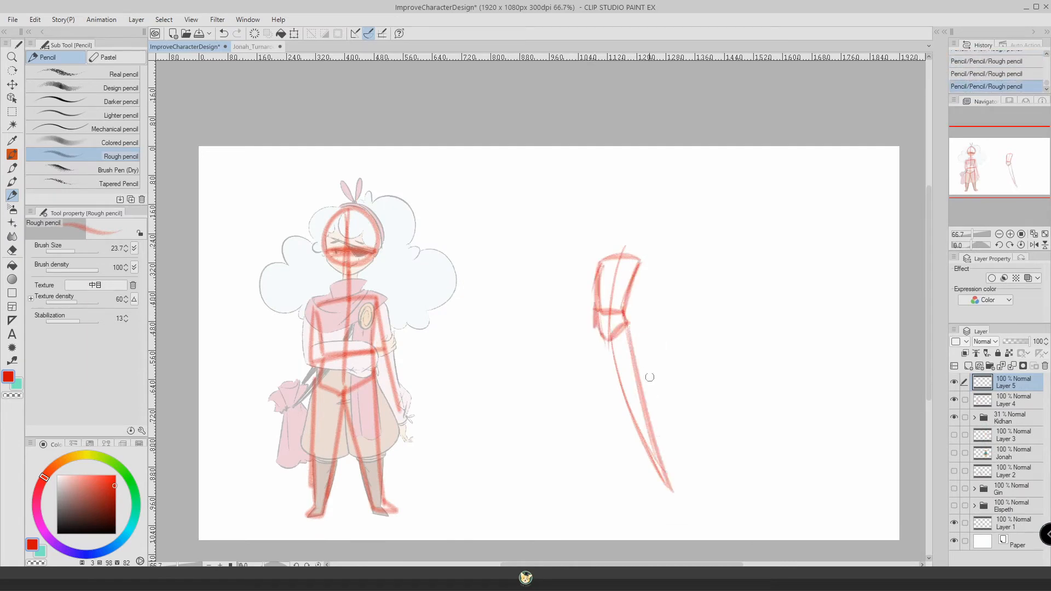
left_click_drag(638, 263, 684, 472)
left_click_drag(608, 340, 659, 461)
left_click_drag(634, 365, 665, 484)
left_click_drag(664, 482, 684, 488)
Step: Sketch the new figure's straight left-hand leg and foot, undoing unsuccessful strokes, and strengthen the other thigh
mouse_move(595, 305)
left_mouse_down()
mouse_move(591, 472)
mouse_move(586, 462)
left_mouse_up()
key("ctrl+z")
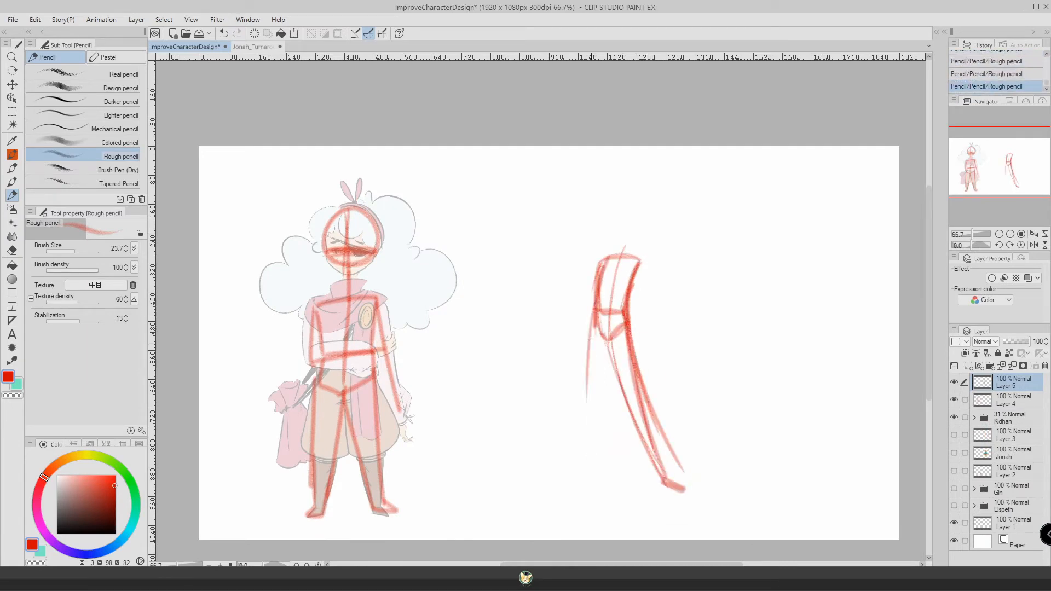
left_click_drag(606, 342, 595, 476)
left_click_drag(594, 477, 578, 501)
key("ctrl+z")
key("ctrl+z")
key("ctrl+z")
left_click_drag(595, 313, 589, 471)
mouse_move(606, 343)
left_mouse_down()
mouse_move(593, 478)
mouse_move(574, 497)
left_mouse_up()
left_click_drag(632, 343, 633, 434)
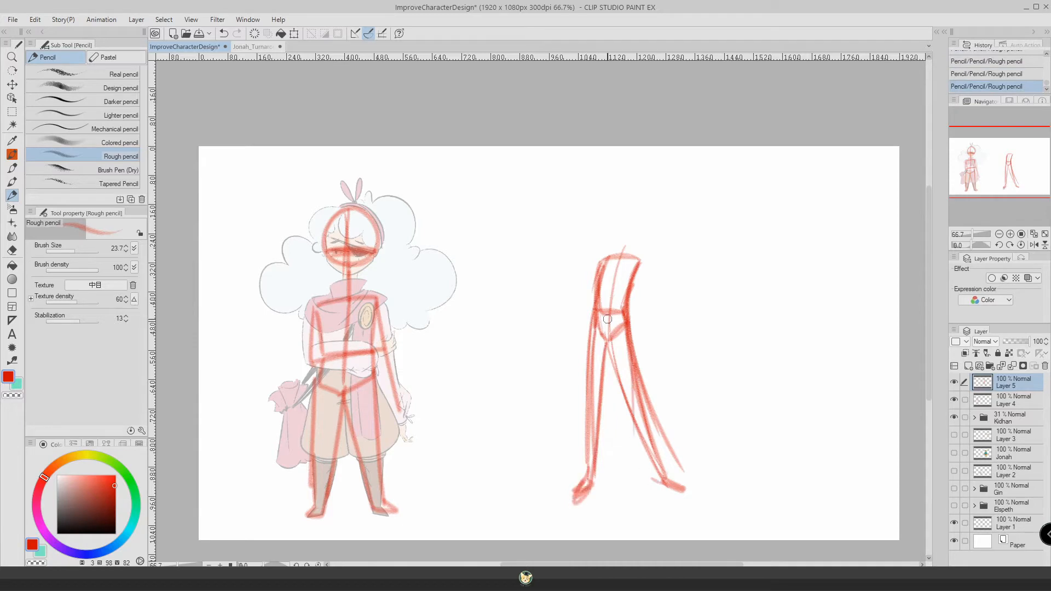
Step: Draw the new figure's shoulder line, one arm reaching down to a hand and the other bent across the waist
mouse_move(607, 260)
left_mouse_down()
mouse_move(597, 307)
mouse_move(639, 258)
left_mouse_up()
left_click_drag(597, 259, 531, 368)
left_click_drag(640, 259, 646, 304)
mouse_move(643, 301)
left_mouse_down()
mouse_move(573, 288)
mouse_move(557, 301)
left_mouse_up()
left_click_drag(531, 361, 523, 382)
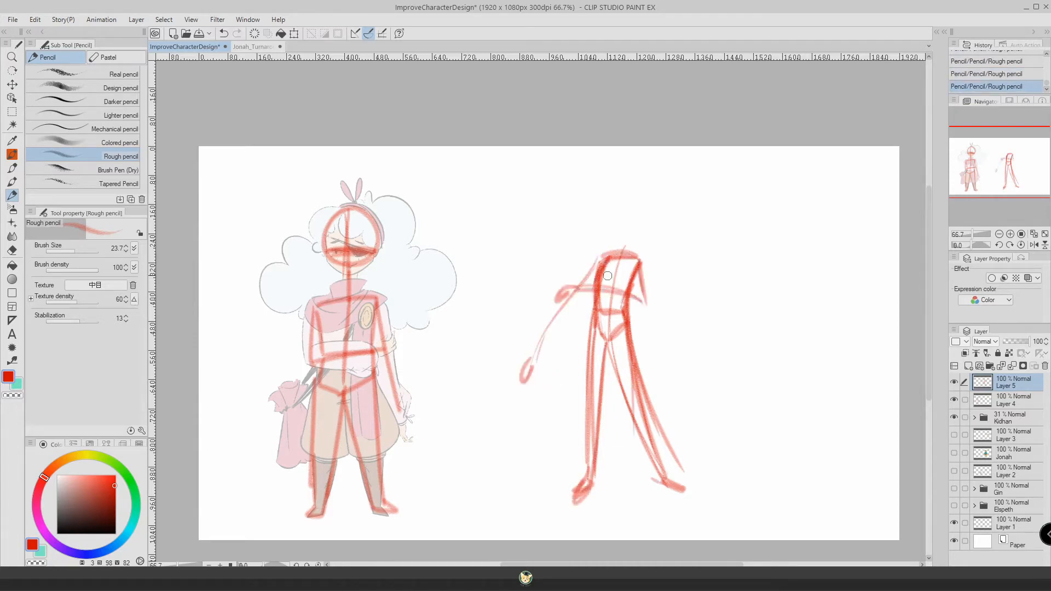
left_click_drag(607, 258, 597, 299)
Step: Erase the new figure's outstretched leg, redraw it longer with a larger foot, and extend the opposite foot
key("e")
left_click_drag(646, 346, 674, 485)
left_click_drag(659, 476, 633, 364)
key("p")
left_click_drag(629, 329, 697, 497)
left_click_drag(615, 347, 684, 497)
mouse_move(634, 334)
left_mouse_down()
mouse_move(682, 489)
mouse_move(704, 504)
left_mouse_up()
left_click_drag(695, 501, 710, 510)
left_click_drag(585, 486, 555, 507)
Step: Erase stray lines around the outstretched leg and redraw its inner and outer contours
left_click(12, 251)
left_click_drag(660, 392, 696, 488)
left_click(12, 196)
left_click_drag(627, 329, 656, 413)
mouse_move(595, 320)
left_mouse_down()
mouse_move(587, 486)
mouse_move(669, 492)
left_mouse_up()
Step: Select part of the new figure's sketch with a polyline selection, move it and deselect
left_click(12, 112)
left_click(85, 129)
key("ctrl+d")
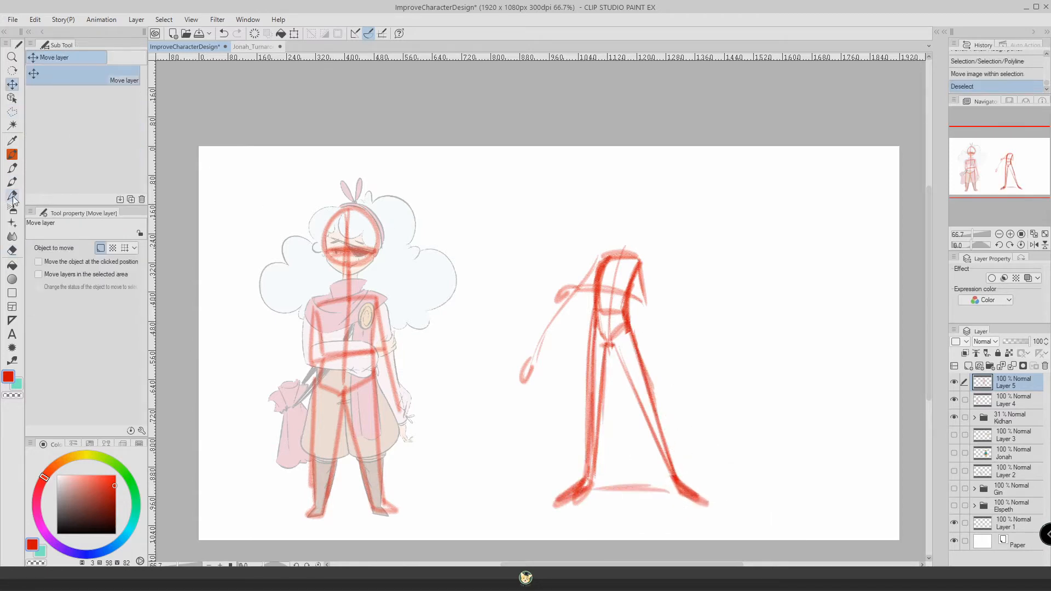
Step: Draw a round head with face guidelines above the new figure's torso using the Rough pencil
left_click(12, 196)
key("ctrl+z")
mouse_move(613, 190)
left_mouse_down()
mouse_move(612, 232)
mouse_move(618, 189)
left_mouse_up()
mouse_move(608, 197)
left_mouse_down()
mouse_move(614, 238)
mouse_move(645, 219)
left_mouse_up()
mouse_move(639, 232)
left_mouse_down()
mouse_move(596, 226)
mouse_move(605, 240)
left_mouse_up()
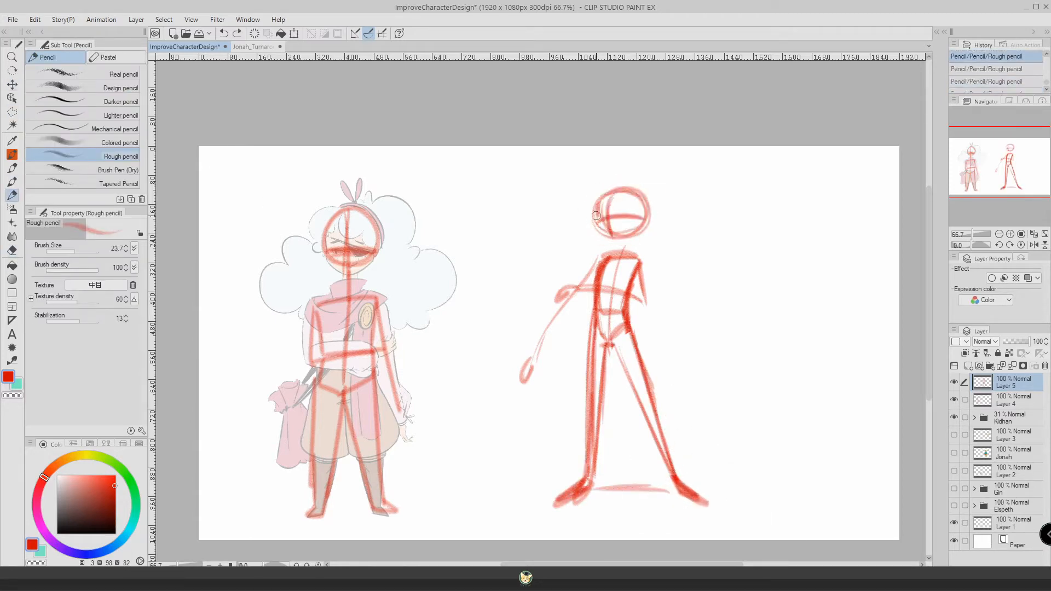
left_click_drag(648, 212, 639, 232)
mouse_move(596, 218)
left_mouse_down()
mouse_move(628, 241)
mouse_move(634, 189)
left_mouse_up()
Step: Join the head to the torso with a neck and redraw the jaw and horizontal eye guideline
left_click_drag(632, 238, 602, 262)
mouse_move(610, 257)
left_mouse_down()
mouse_move(593, 308)
mouse_move(599, 282)
mouse_move(624, 327)
left_mouse_up()
left_click(12, 250)
left_click(12, 195)
mouse_move(597, 232)
left_mouse_down()
mouse_move(645, 231)
mouse_move(620, 261)
left_mouse_up()
left_click_drag(594, 223, 639, 222)
Step: Clean up the area around the new figure's head and neck with the eraser and refine its torso and leg lines
left_click(12, 250)
mouse_move(638, 217)
left_mouse_down()
mouse_move(611, 219)
mouse_move(609, 234)
mouse_move(639, 217)
mouse_move(622, 255)
left_mouse_up()
left_click(12, 196)
left_click(12, 250)
mouse_move(611, 254)
left_mouse_down()
mouse_move(591, 298)
mouse_move(602, 435)
mouse_move(598, 330)
mouse_move(667, 469)
left_mouse_up()
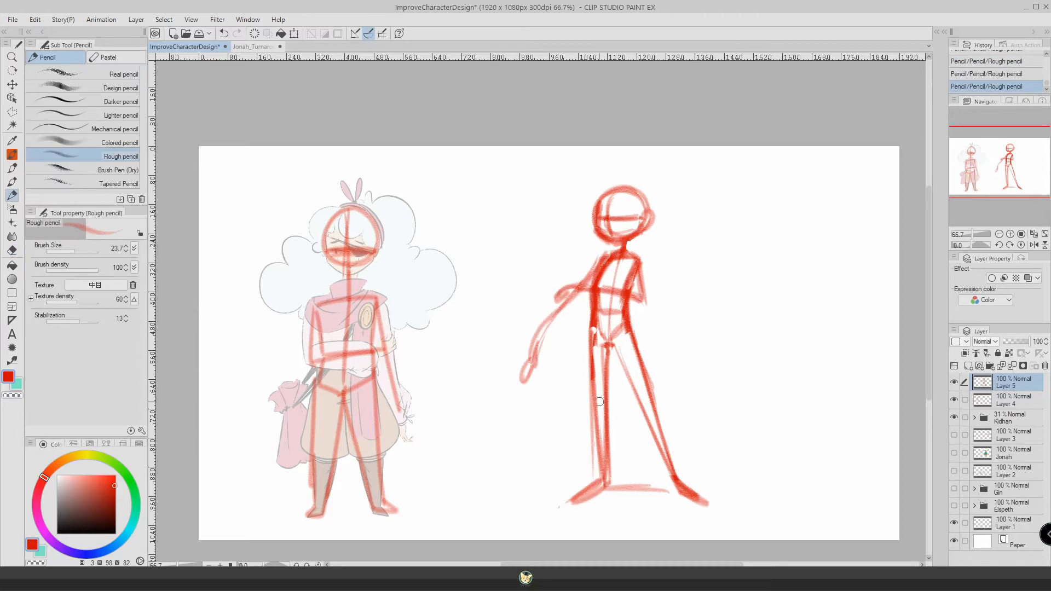
left_click_drag(599, 293, 612, 343)
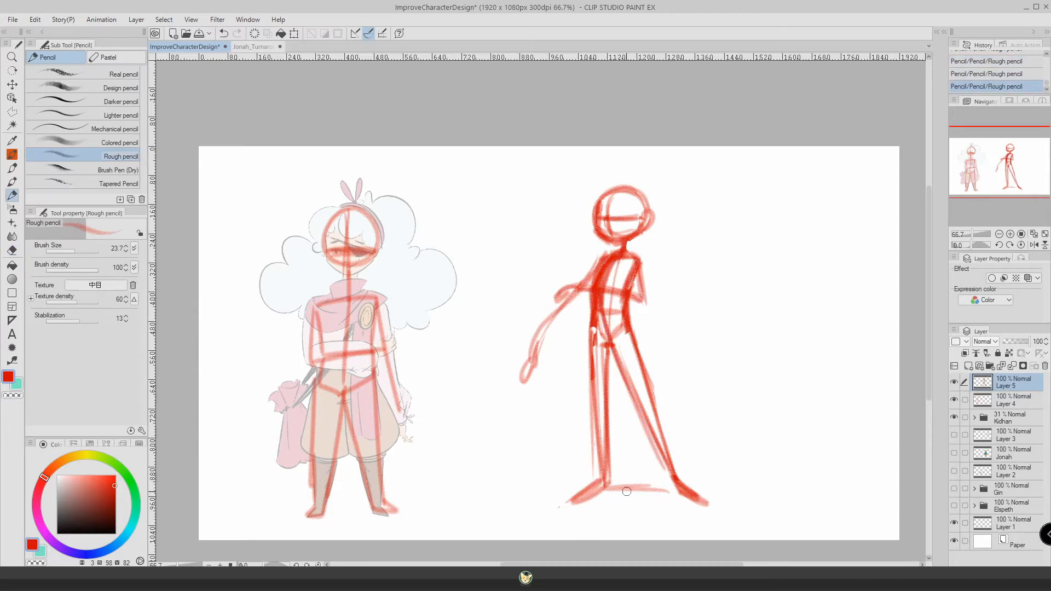
Step: Rework the new figure's lowered forearm and hand, erasing and undoing the strokes that do not fit
key("e")
mouse_move(524, 377)
left_mouse_down()
mouse_move(548, 331)
mouse_move(539, 386)
left_mouse_up()
key("p")
key("ctrl+z")
key("ctrl+z")
mouse_move(578, 296)
left_mouse_down()
mouse_move(547, 356)
mouse_move(534, 356)
left_mouse_up()
key("ctrl+z")
left_click_drag(534, 358, 528, 382)
key("ctrl+z")
key("ctrl+z")
mouse_move(578, 294)
left_mouse_down()
mouse_move(533, 356)
mouse_move(563, 308)
left_mouse_up()
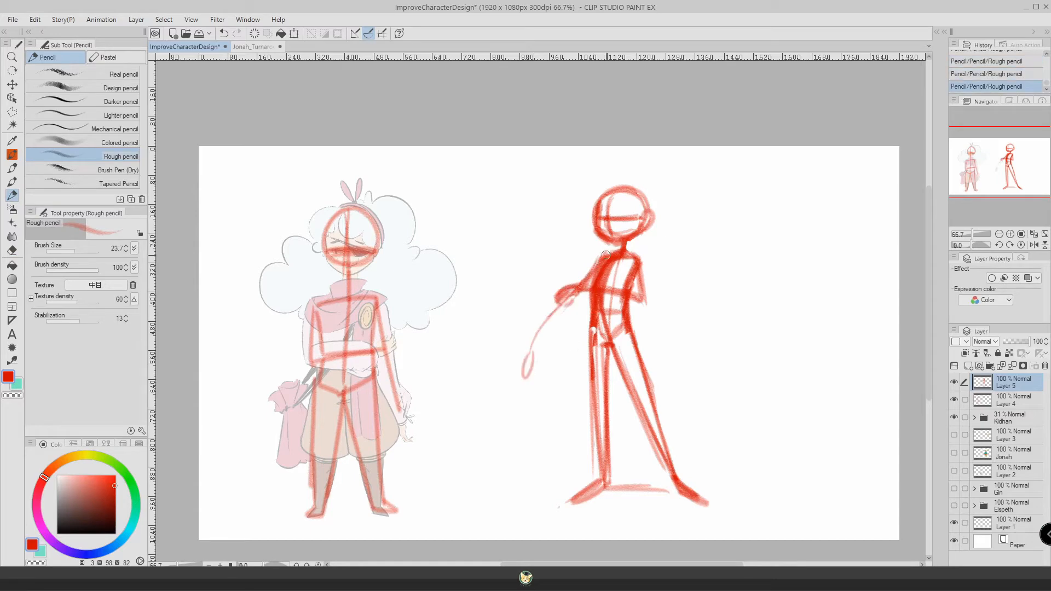
Step: Retrace the new figure's straight standing leg and its foot with stronger lines
left_click_drag(608, 348, 605, 486)
left_click_drag(604, 480, 573, 500)
left_click_drag(609, 348, 608, 480)
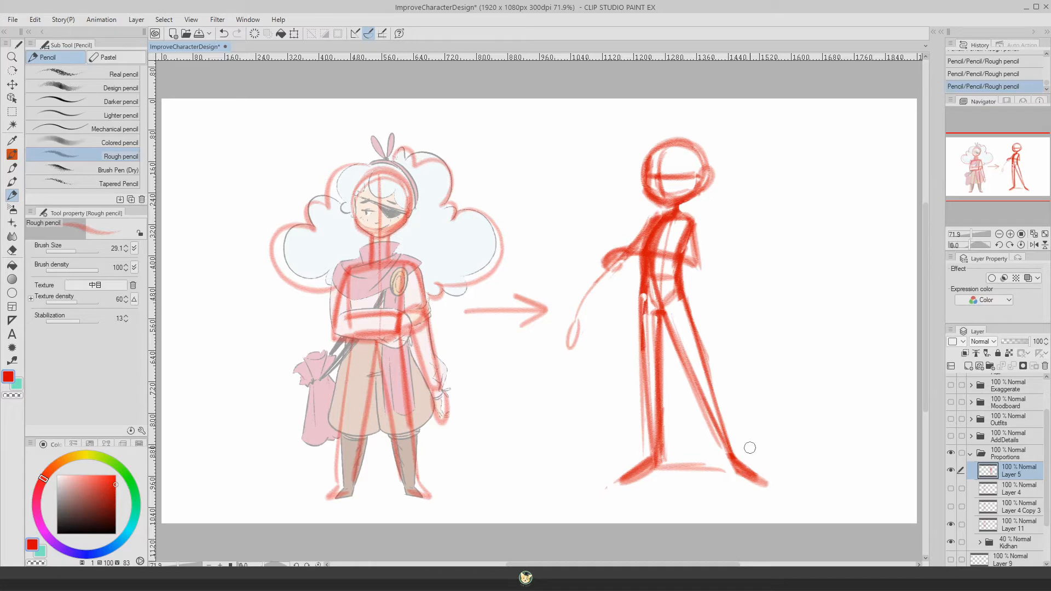
Step: Adjust the Rough pencil's brush size and reinforce the lower curve of the new figure's head
left_click(72, 252)
left_click(75, 251)
mouse_move(699, 176)
left_mouse_down()
mouse_move(687, 193)
mouse_move(643, 189)
left_mouse_up()
Step: Outline the new figure's head with a polyline selection, scale it up to 105%, and deselect
left_click(12, 112)
left_click(641, 116)
left_click(618, 165)
left_click(636, 202)
left_click(660, 209)
left_click(681, 207)
left_click(725, 205)
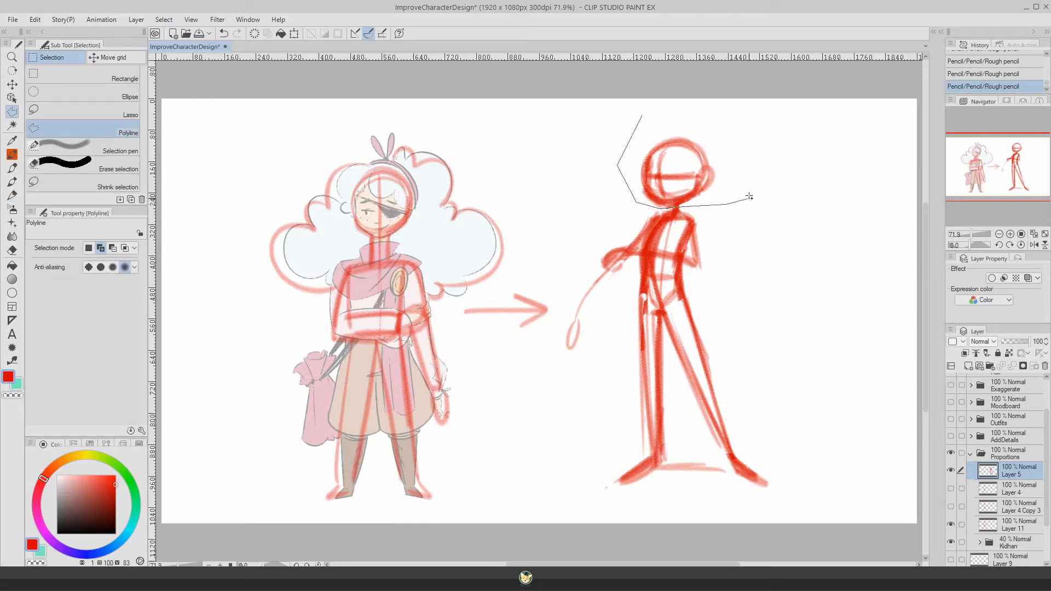
left_click(747, 187)
left_click(733, 136)
left_click(692, 115)
left_click(641, 115)
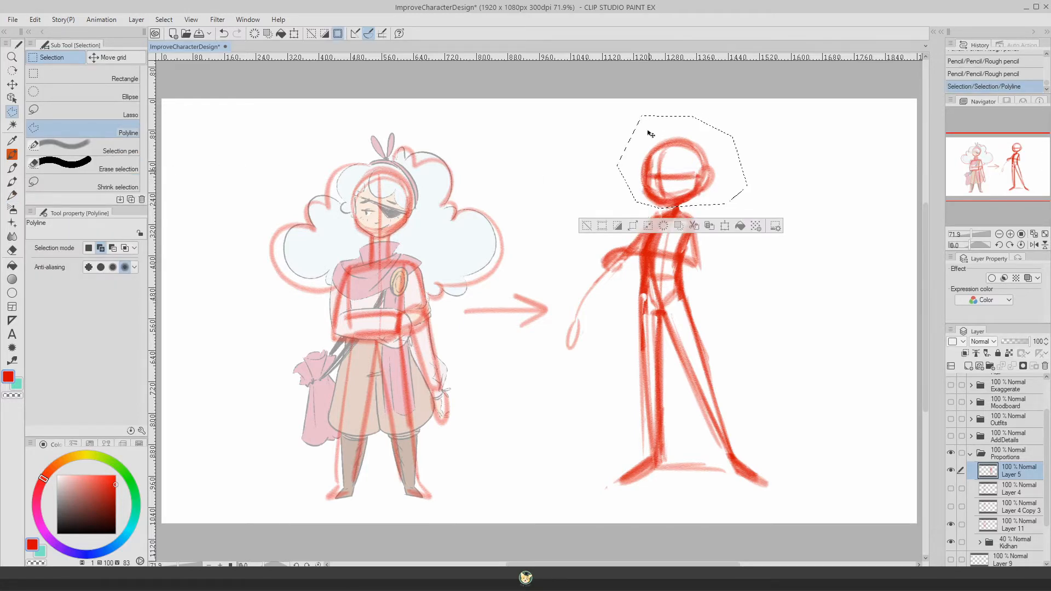
key("ctrl+t")
left_click_drag(618, 115, 613, 113)
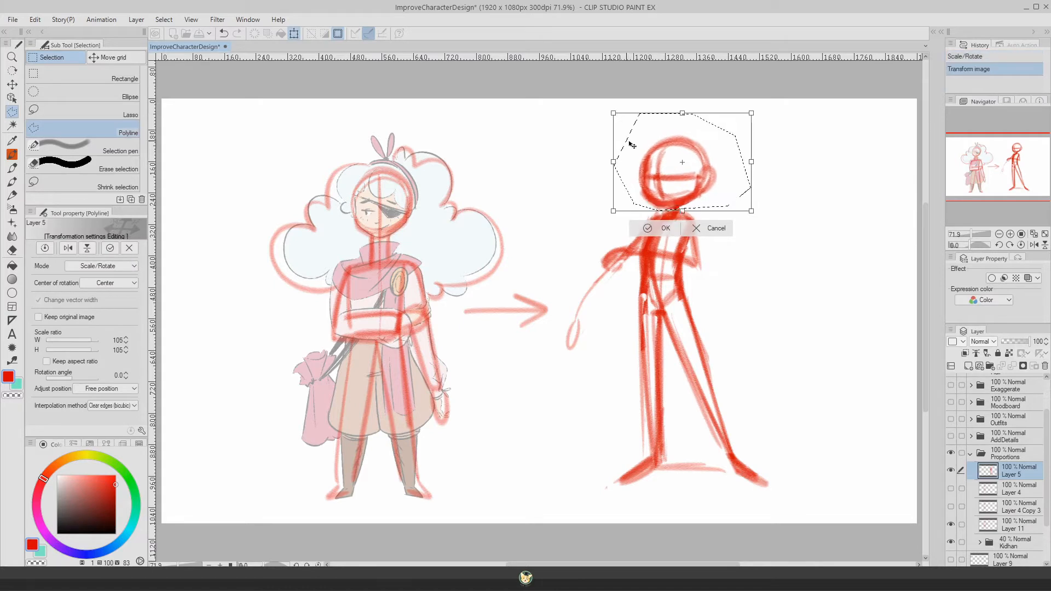
key("Return")
key("ctrl+d")
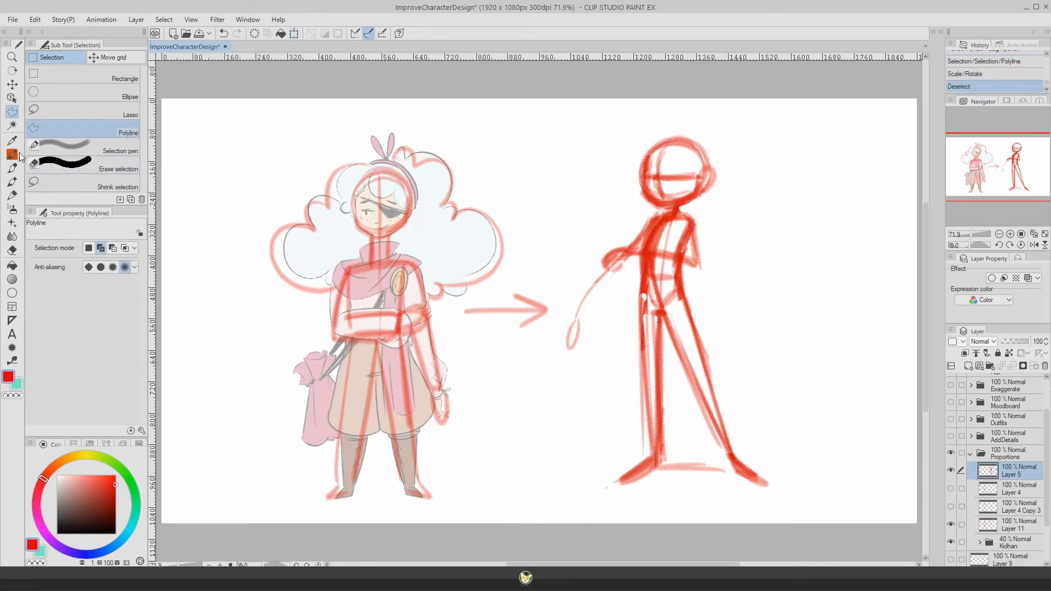
Step: Reinforce the new figure's waist, angled leg and foot with the Rough pencil, and add an arrow pointing at its shoulder
left_click(12, 195)
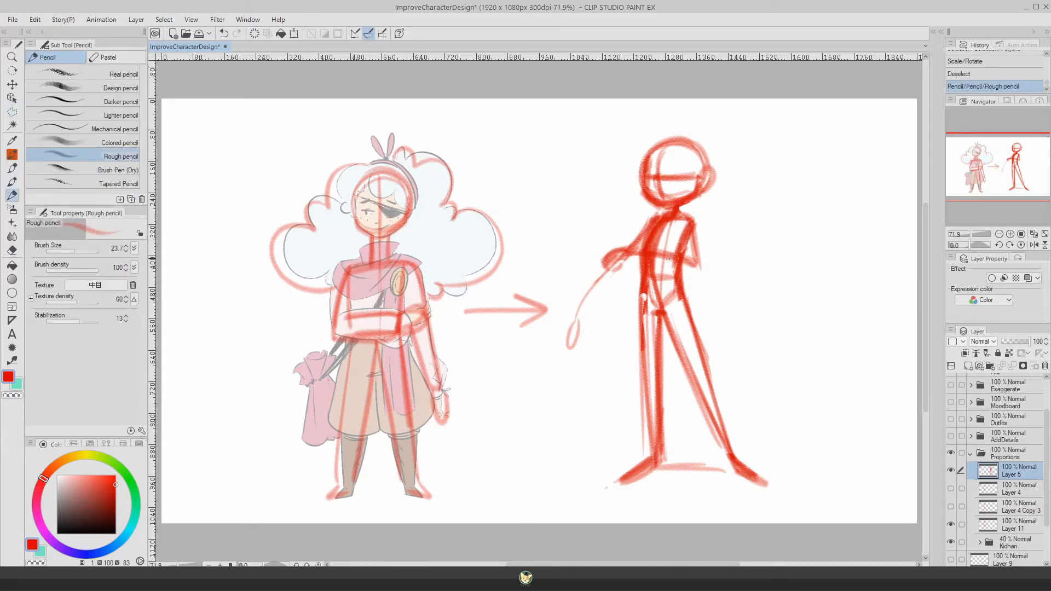
left_click_drag(673, 257, 727, 454)
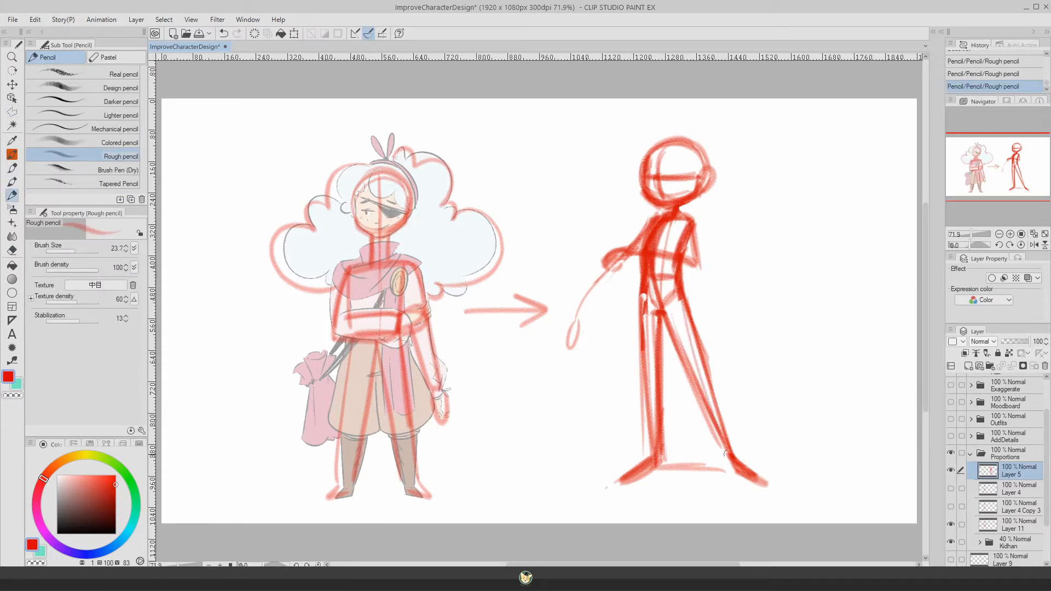
left_click_drag(682, 315, 741, 464)
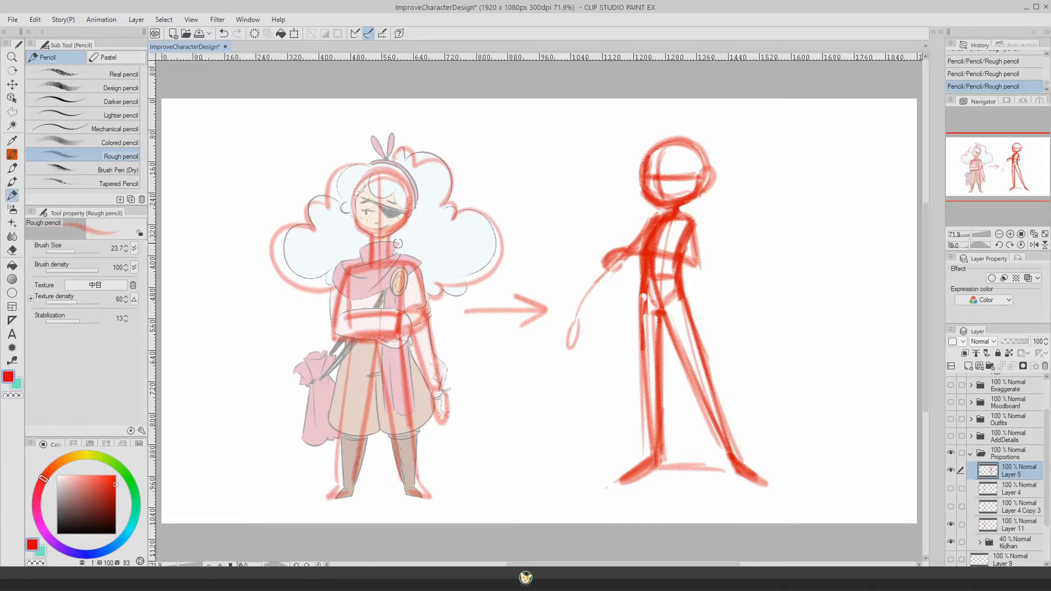
left_click_drag(672, 271, 649, 277)
left_click_drag(763, 481, 733, 464)
left_click_drag(767, 201, 730, 218)
left_click_drag(743, 196, 755, 223)
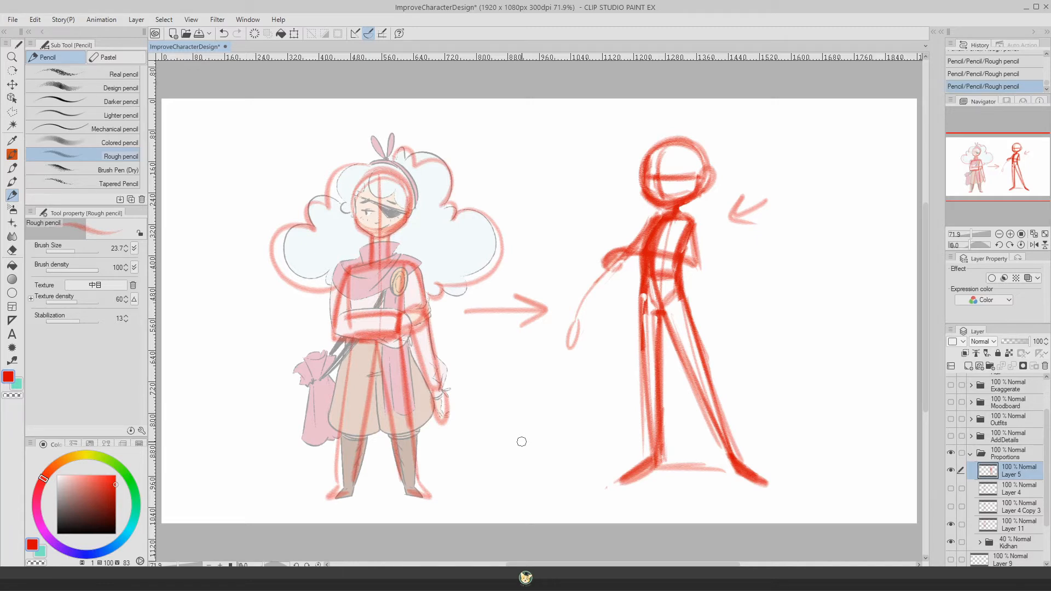
Step: Hide the Proportions folder, show and expand the AddDetails folder, and make its Jonah layer active
left_click(970, 453)
left_click(950, 488)
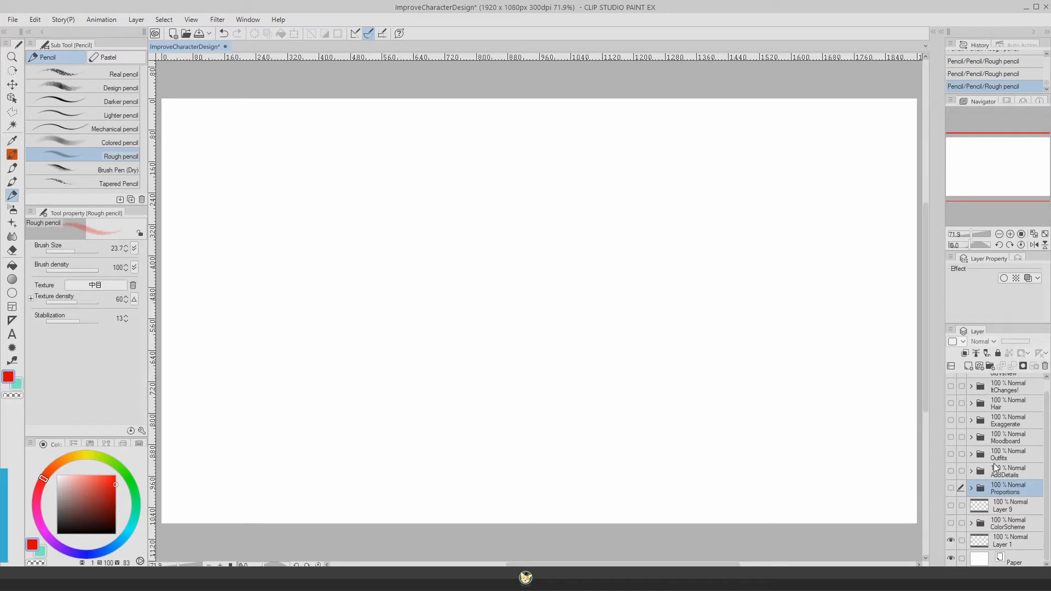
left_click(950, 471)
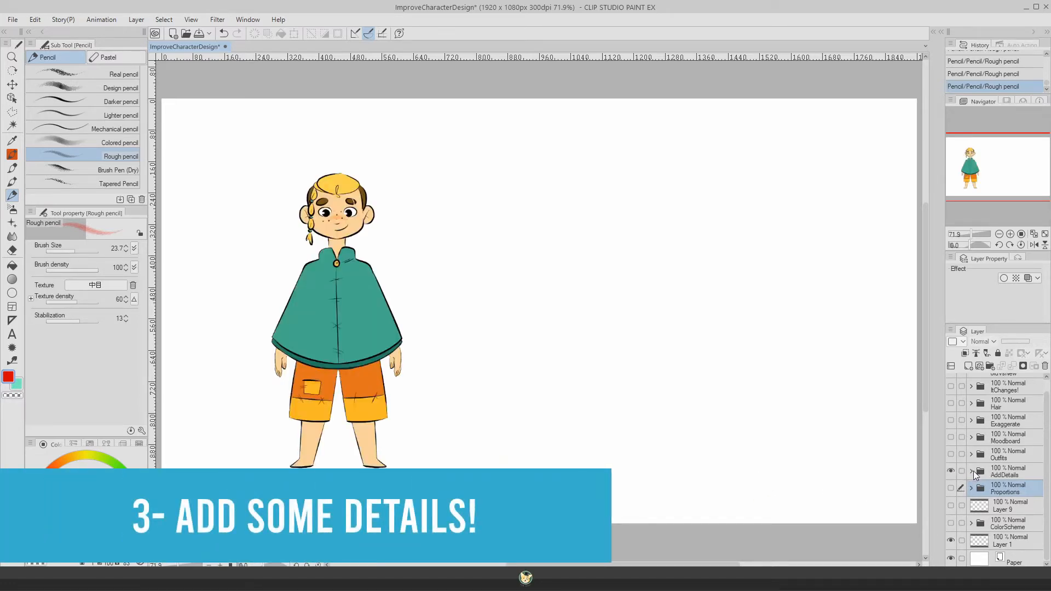
left_click(1008, 474)
left_click(971, 471)
left_click(1010, 507)
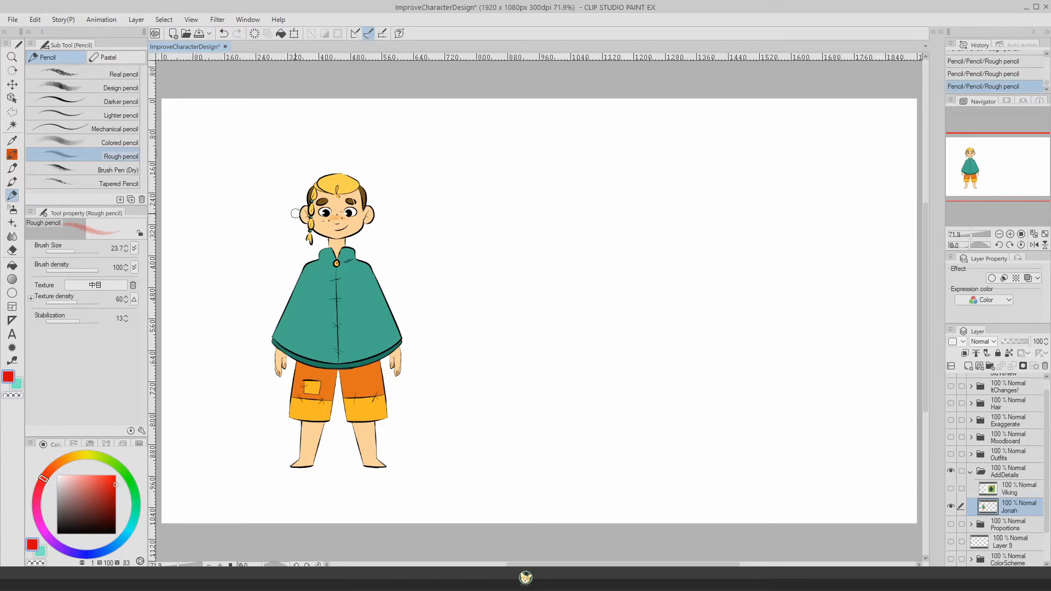
Step: Draw a small red arrow pointing at Jonah's hair braid and circle the braid
left_click_drag(296, 231, 277, 233)
left_click_drag(289, 223, 292, 234)
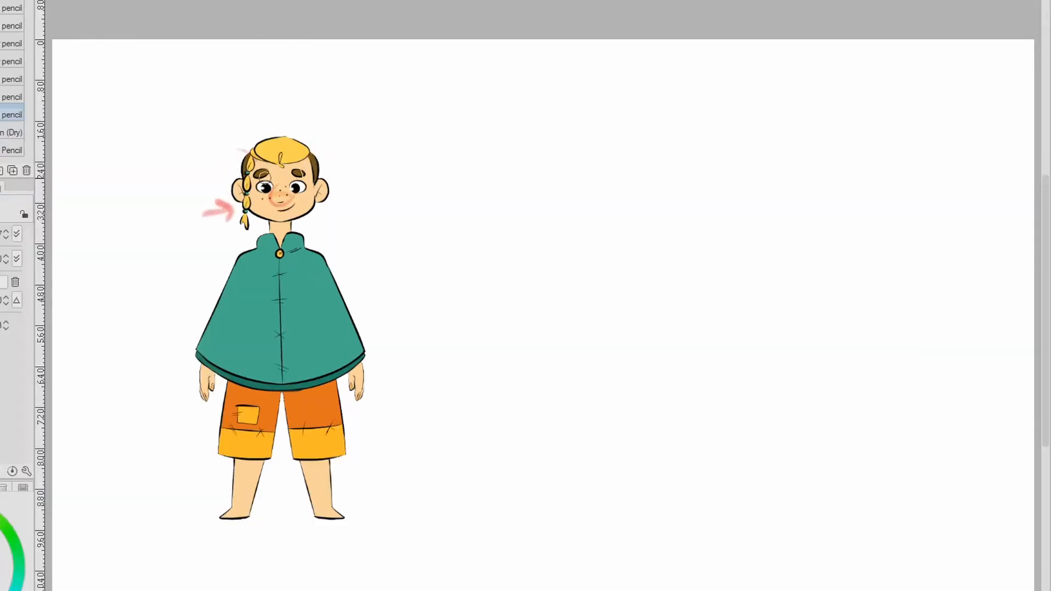
left_click_drag(264, 183, 247, 149)
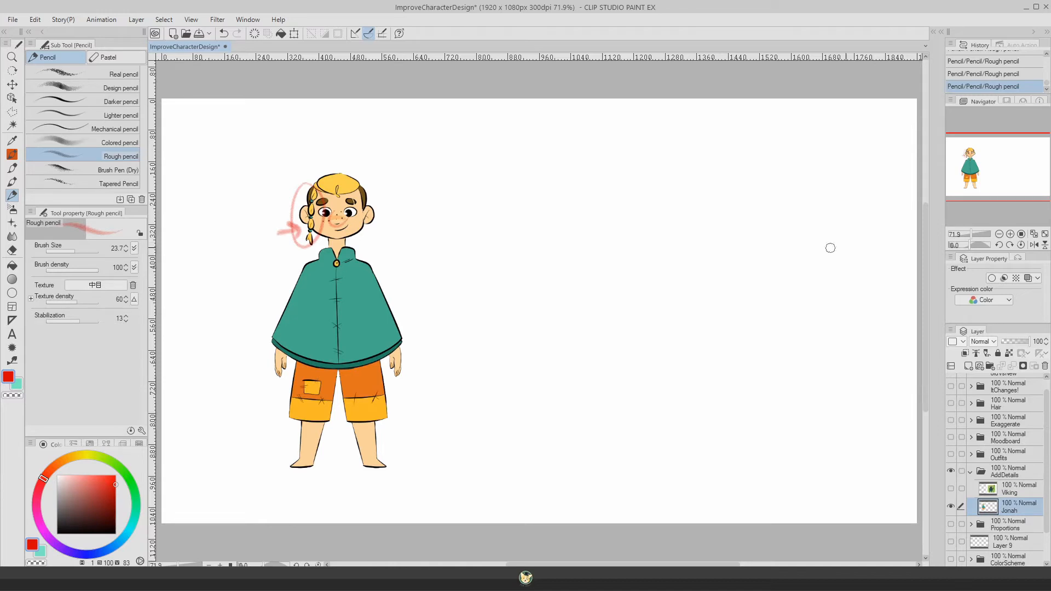
Step: Show and select the Viking layer, and open the Outfits folder with its Jonah Copy layer active
left_click(951, 489)
left_click(1011, 492)
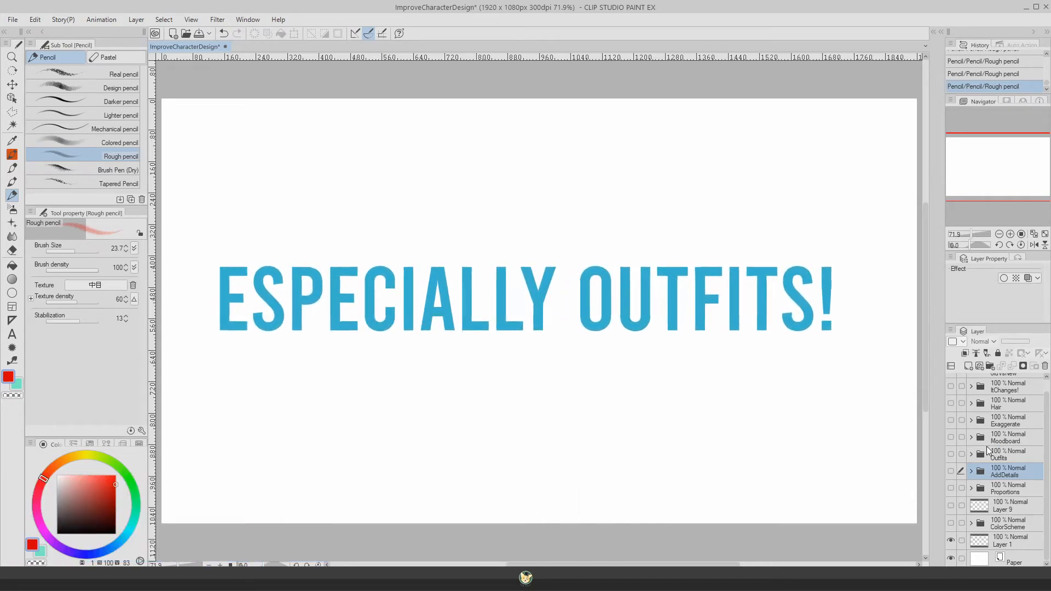
left_click(971, 454)
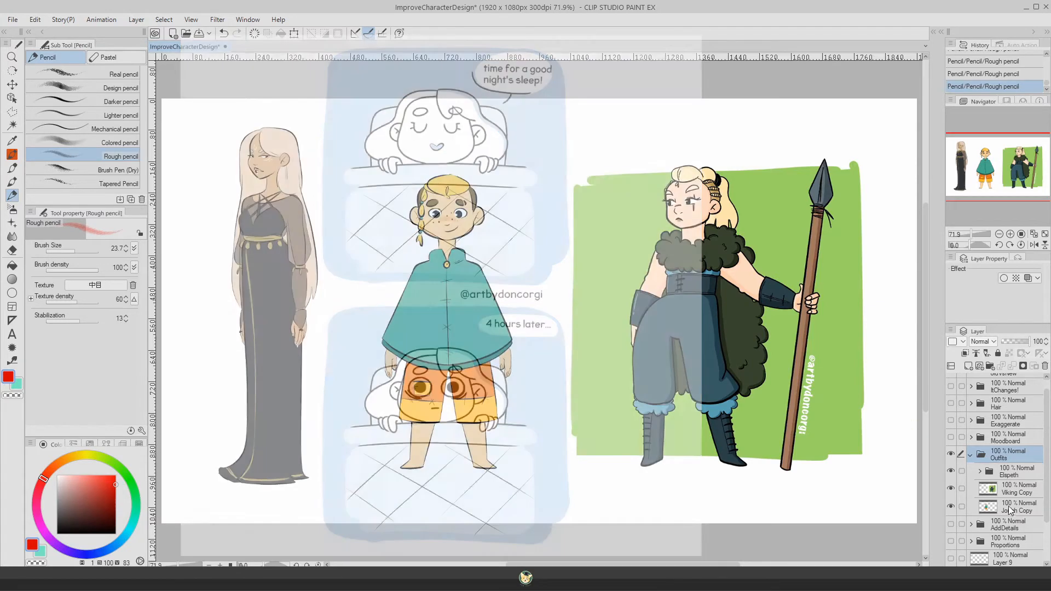
left_click(1011, 509)
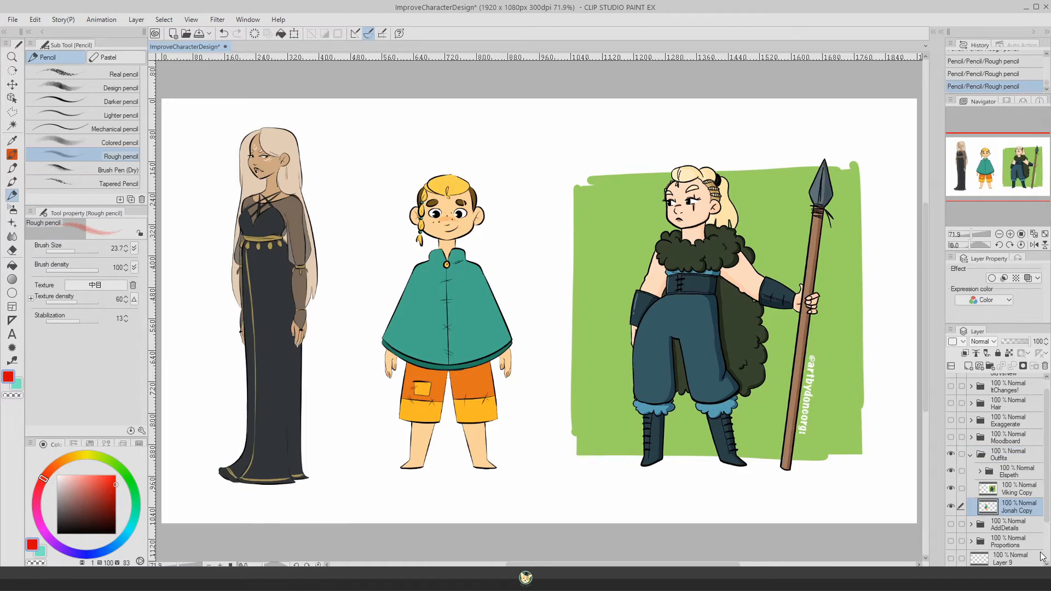
Step: Compare the outfits with the ColorScheme characters by hiding Outfits, and hide ColorScheme to show Outfits again
left_click(971, 454)
left_click(952, 454)
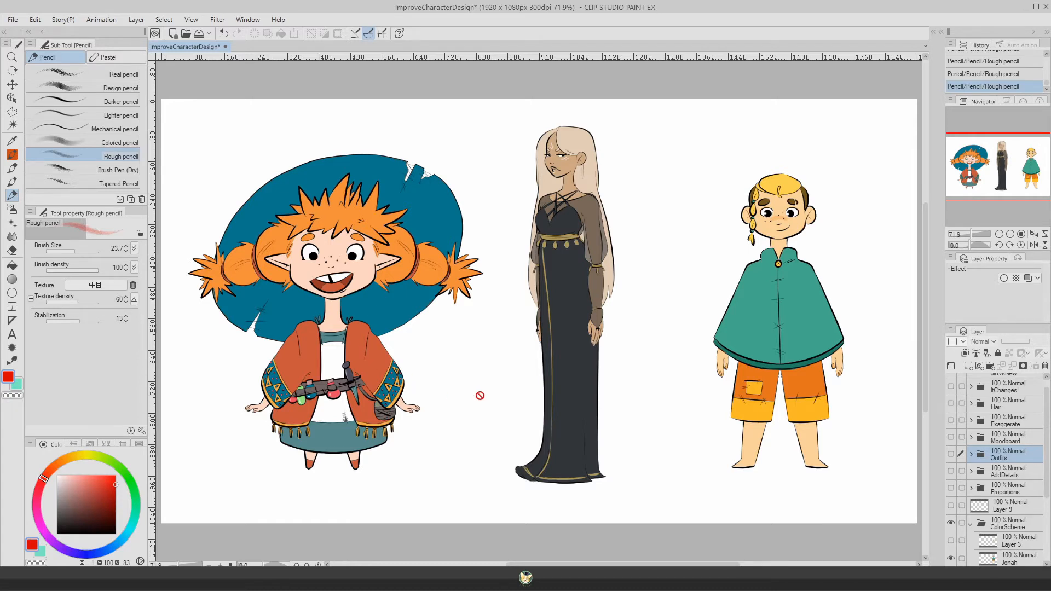
left_click(971, 522)
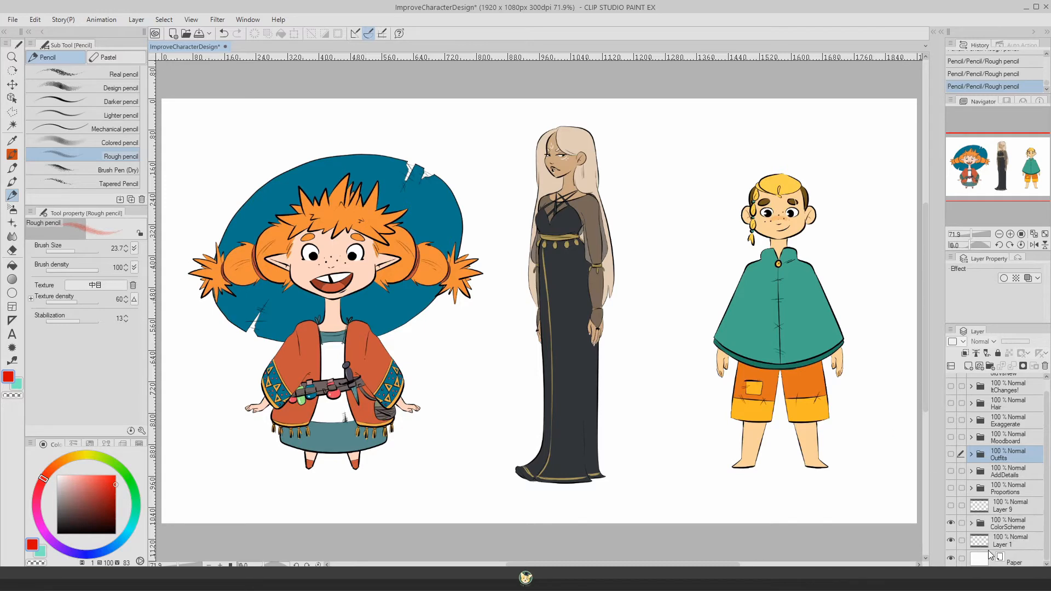
left_click(951, 522)
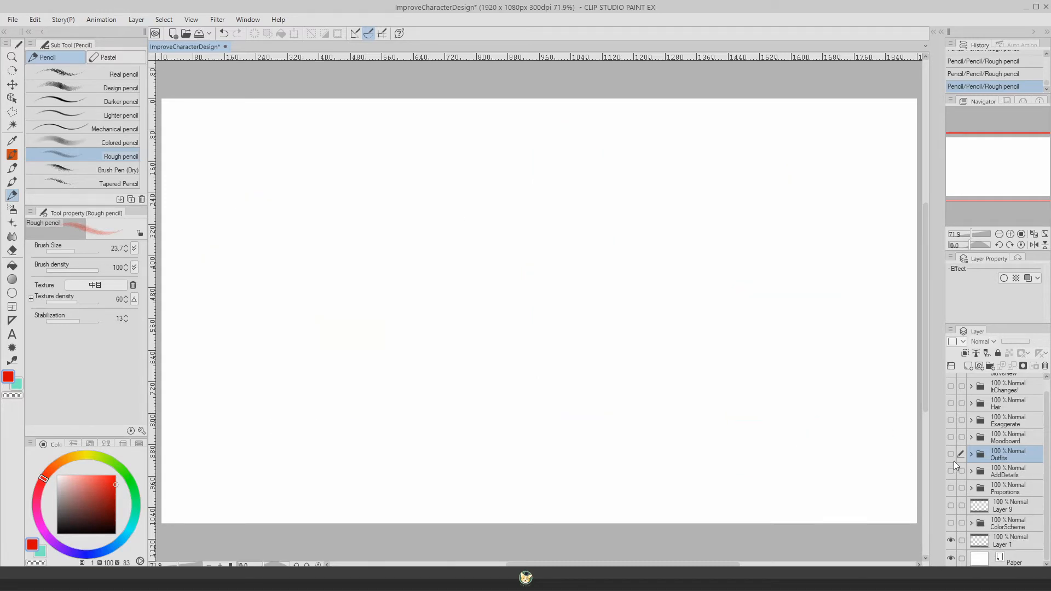
left_click(951, 454)
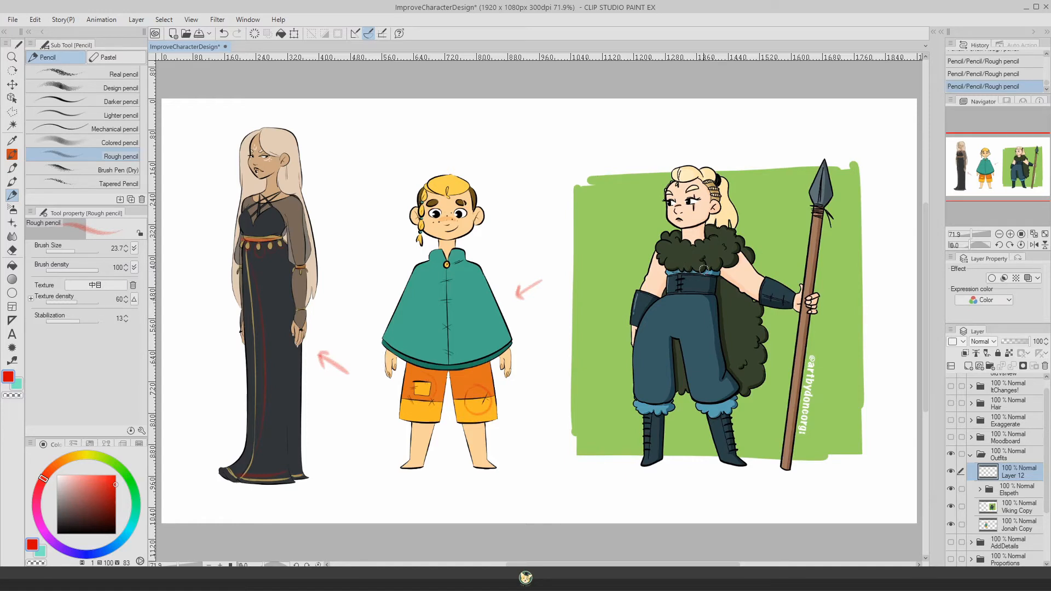
Step: Mark the Viking's corset area with a red pencil stroke, and collapse and hide the Outfits folder
mouse_move(714, 278)
left_mouse_down()
mouse_move(670, 292)
mouse_move(669, 275)
mouse_move(668, 291)
left_mouse_up()
left_click(970, 455)
left_click(951, 454)
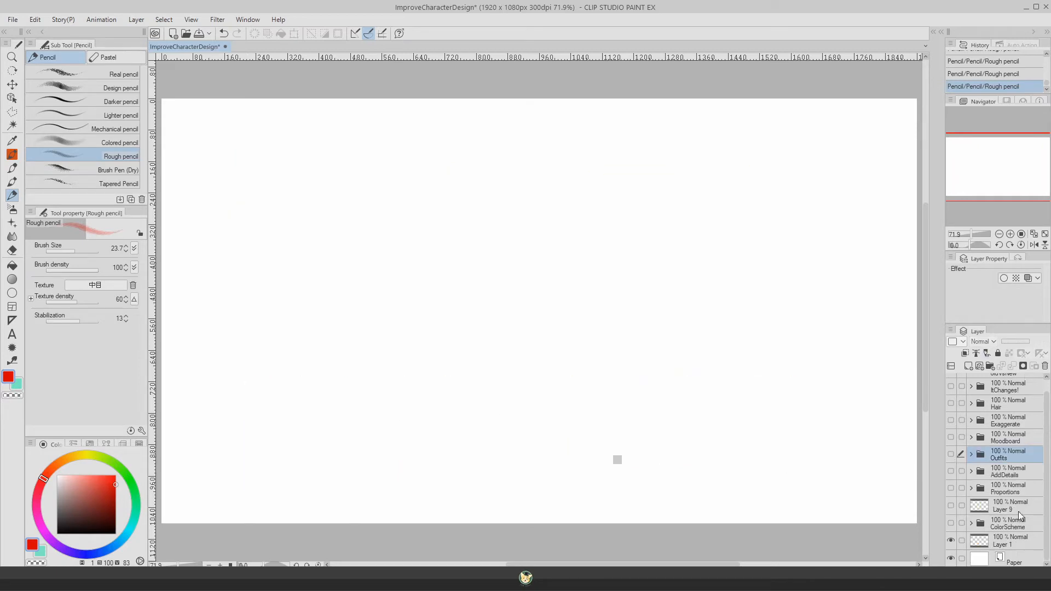
Step: Show and expand the Moodboard folder, and make the ElspethMoodboard layer active
left_click(990, 440)
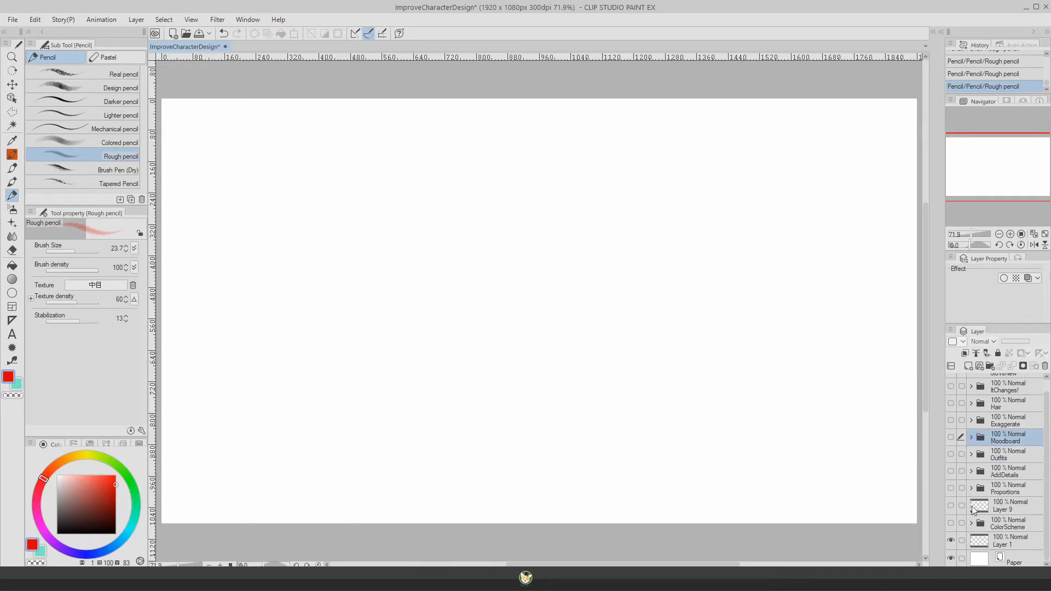
left_click(951, 440)
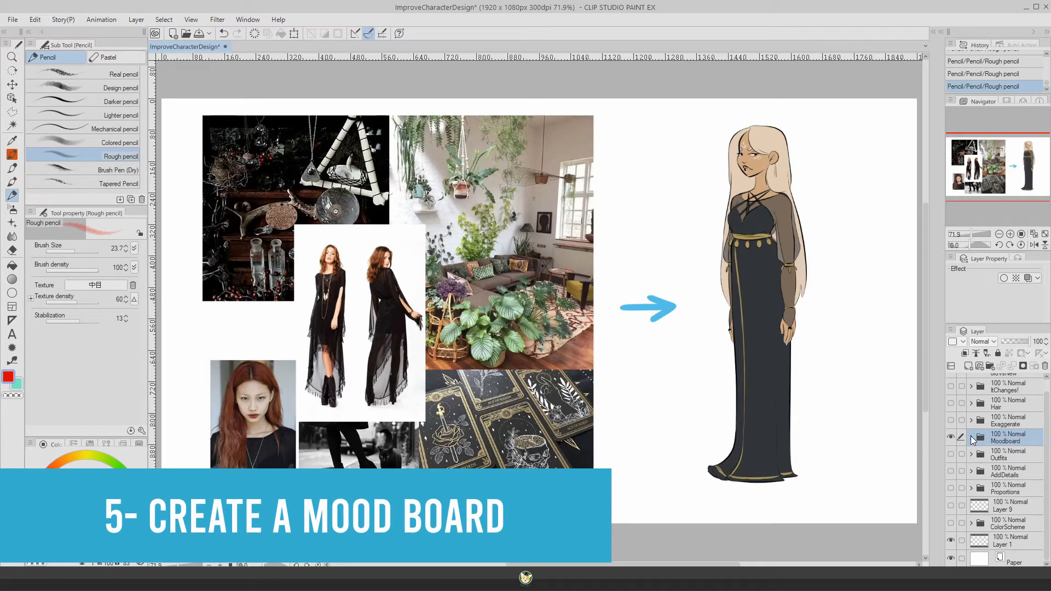
left_click(971, 438)
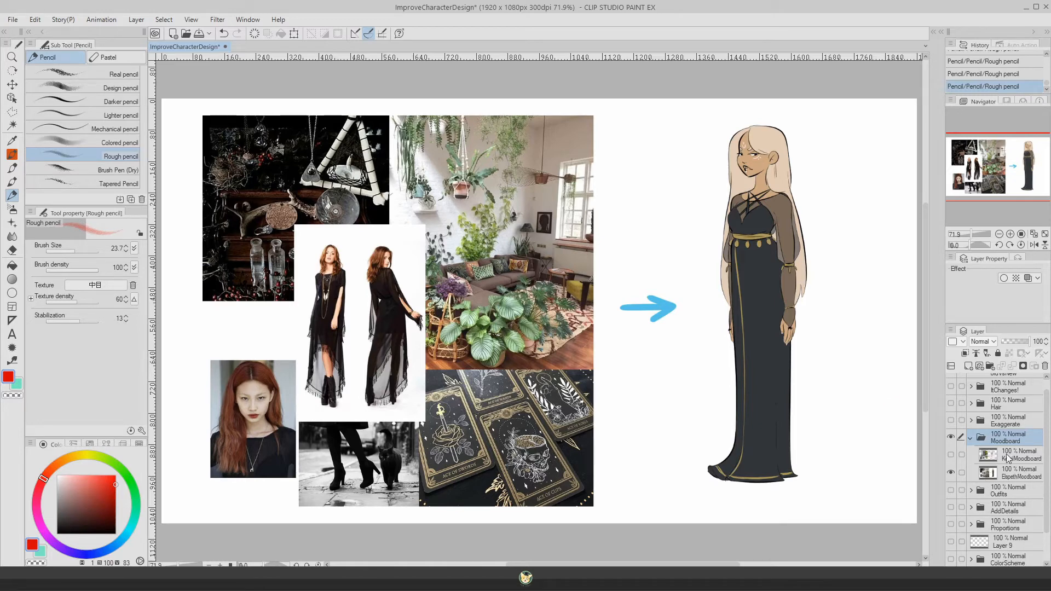
left_click(1007, 474)
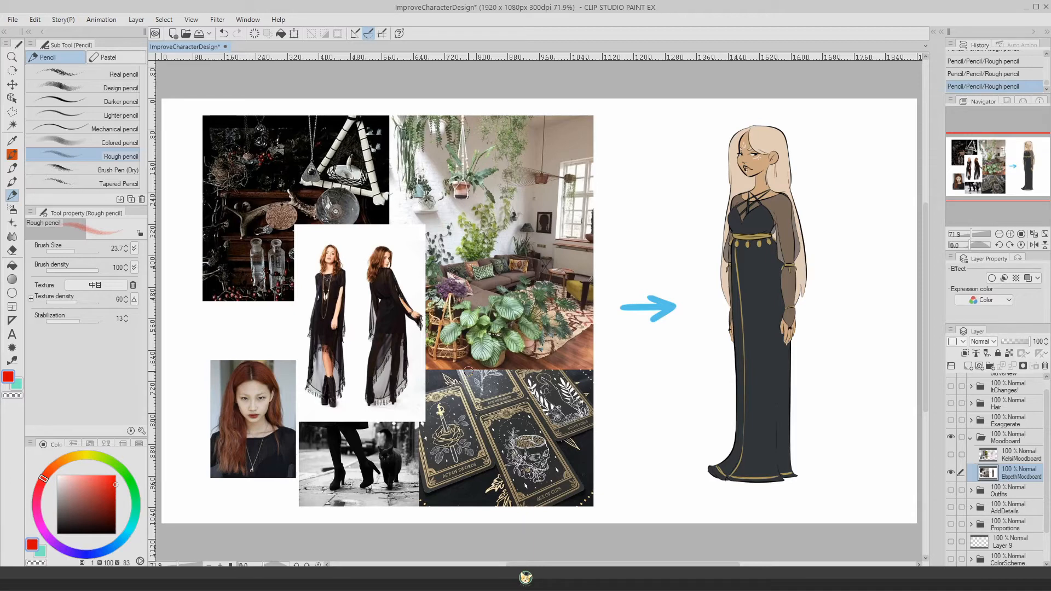
Step: Replace the displayed Elspeth mood board with the KelsiMoodboard layer and make that layer active
left_click(950, 472)
left_click(950, 454)
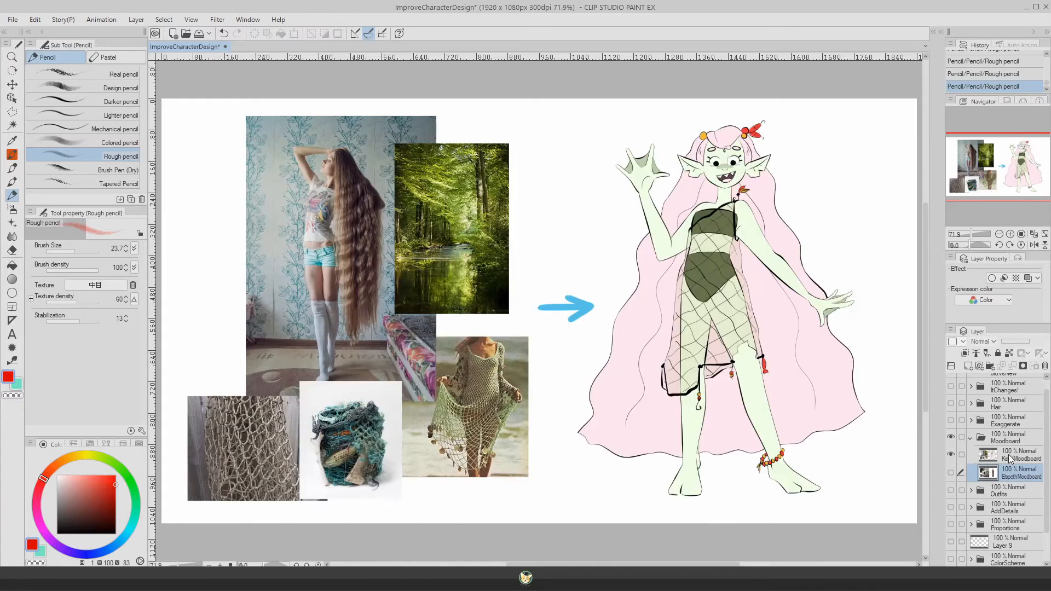
left_click(1009, 459)
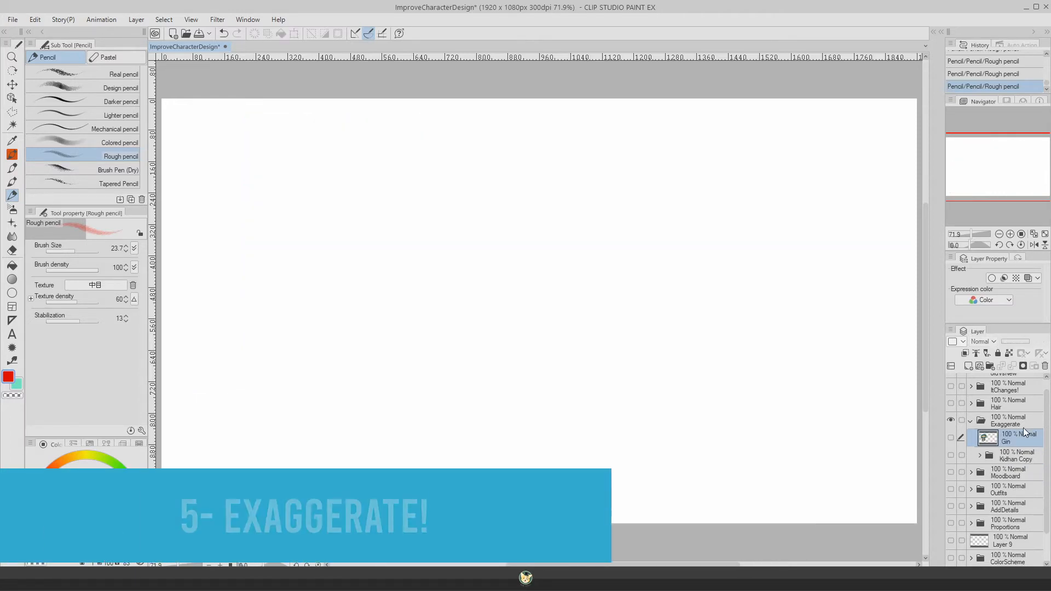
Step: Show the Gin layer and the Kidhan Copy folder inside the Exaggerate folder
left_click(950, 438)
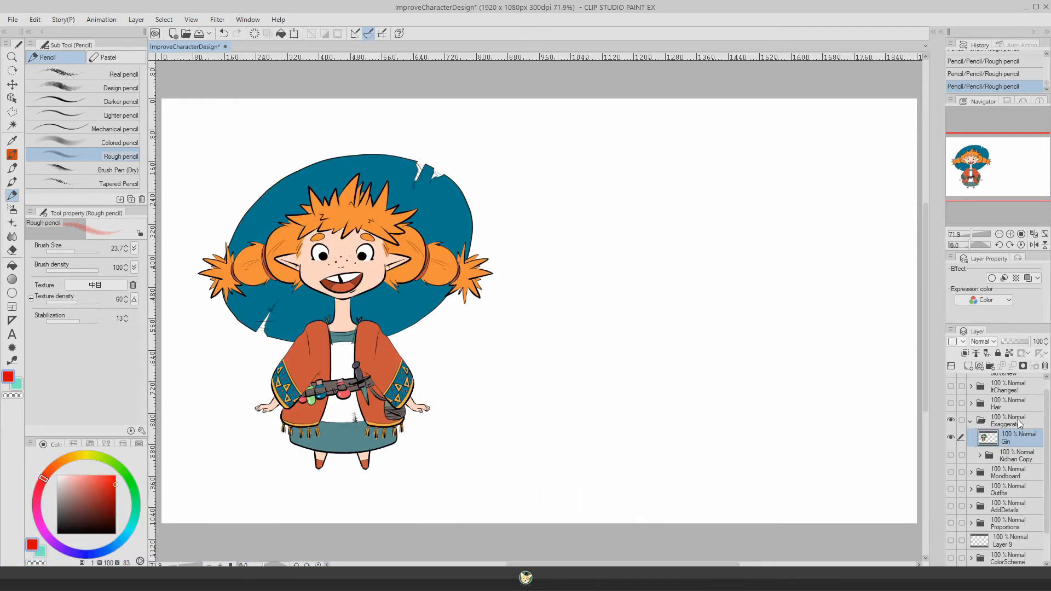
left_click(1007, 457)
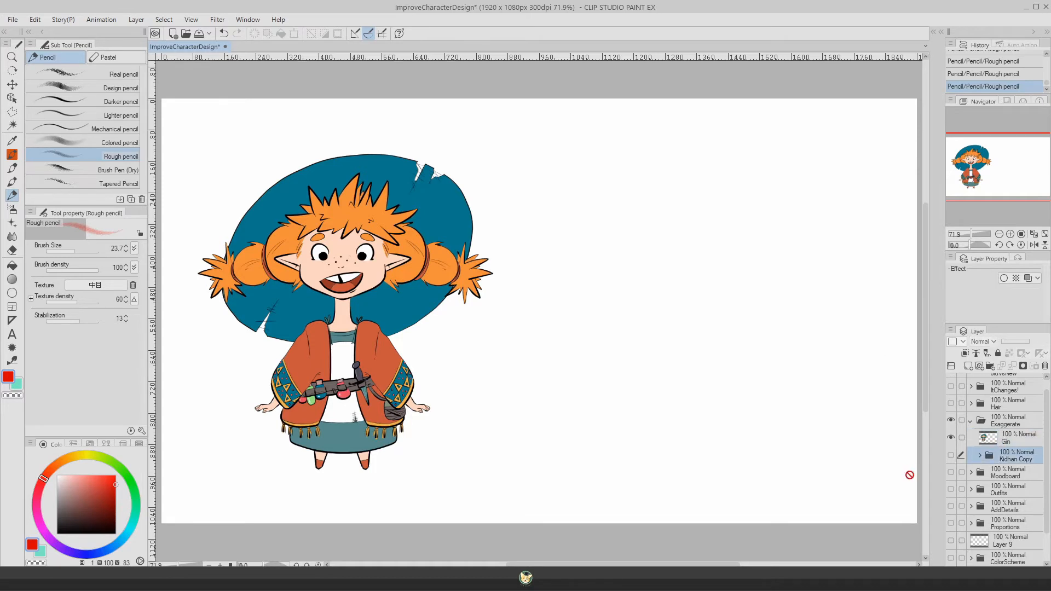
left_click(951, 454)
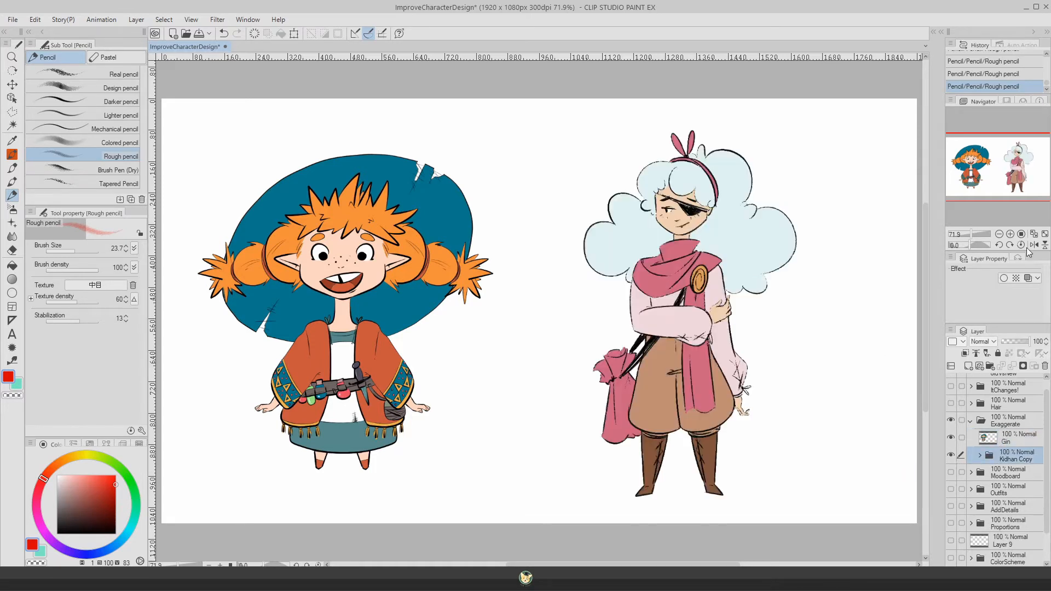
Step: Try sketching a much larger, exaggerated hat outline around Gin on a new raster layer, with the Rough pencil at size 11.5
left_click(967, 366)
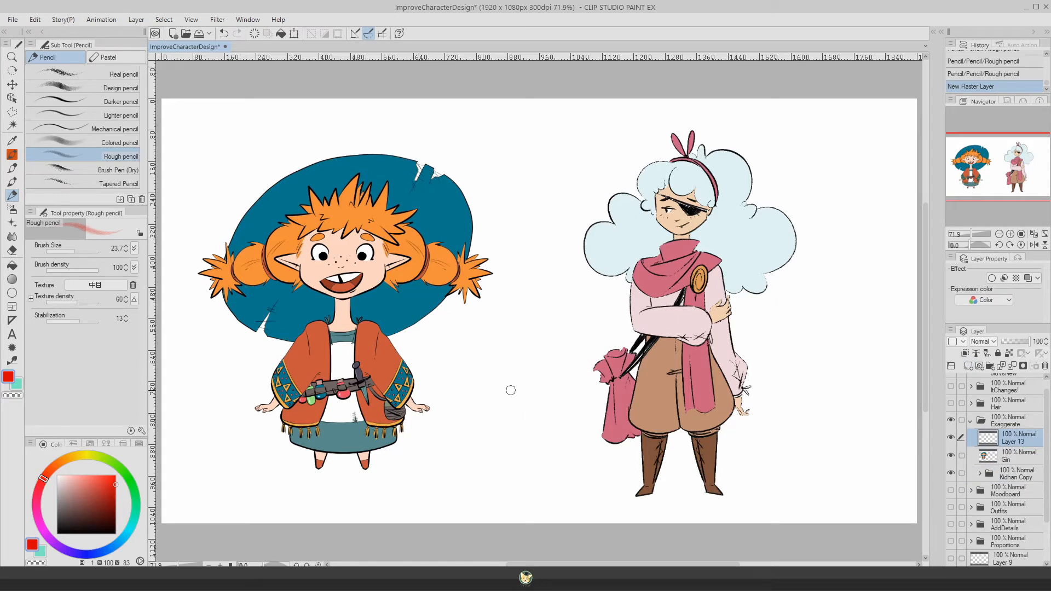
left_click(71, 249)
mouse_move(402, 338)
left_mouse_down()
mouse_move(441, 338)
mouse_move(451, 99)
mouse_move(213, 322)
mouse_move(267, 360)
left_mouse_up()
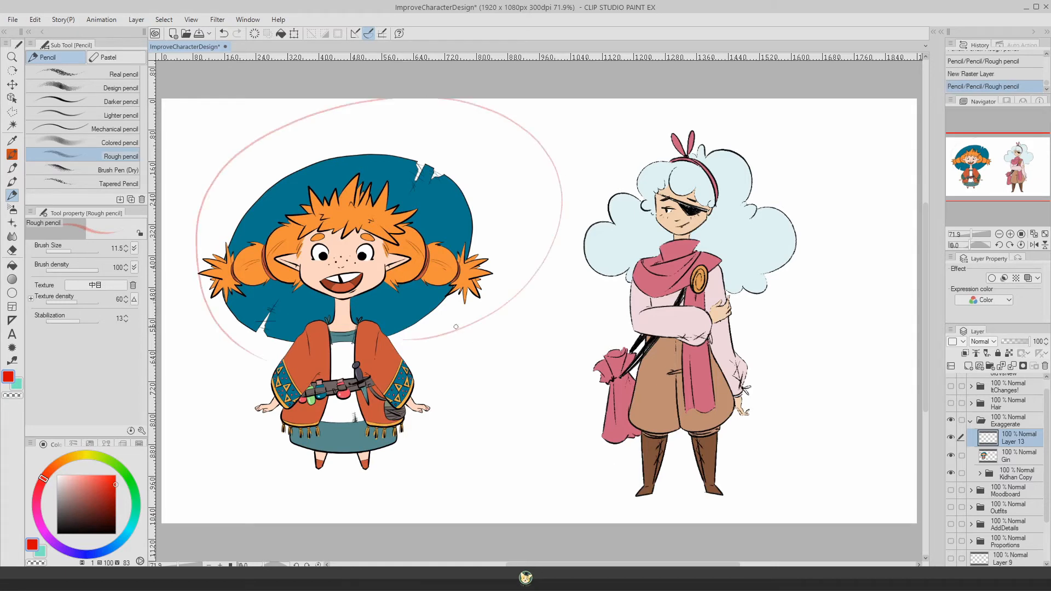
key("ctrl+z")
key("ctrl+z")
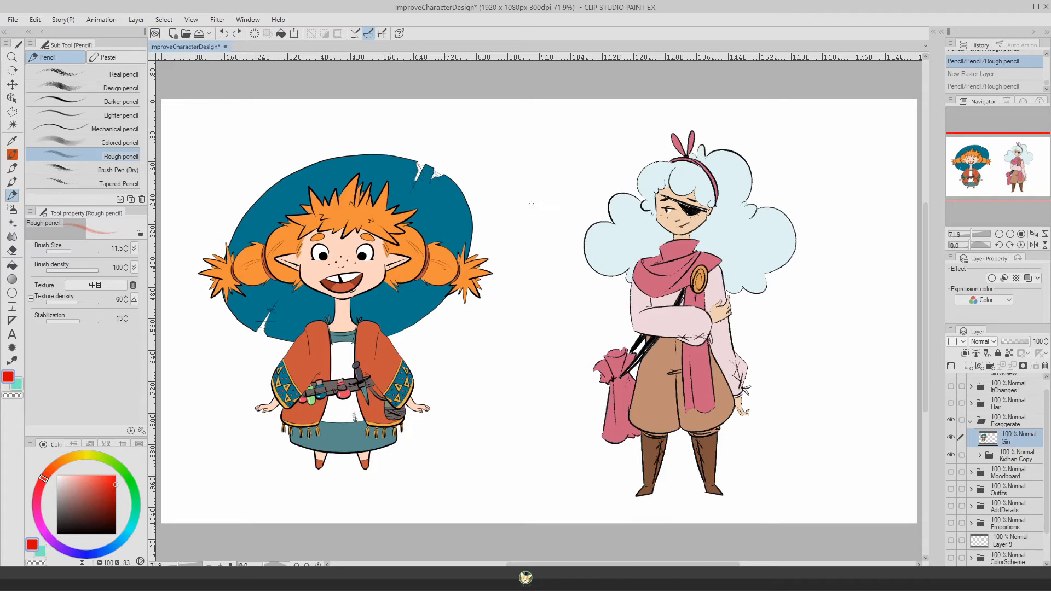
Step: Draw a curved red arrow from Gin toward Kidhan's hair, undoing the extra stroke after it
mouse_move(525, 202)
left_mouse_down()
mouse_move(584, 188)
mouse_move(584, 198)
left_mouse_up()
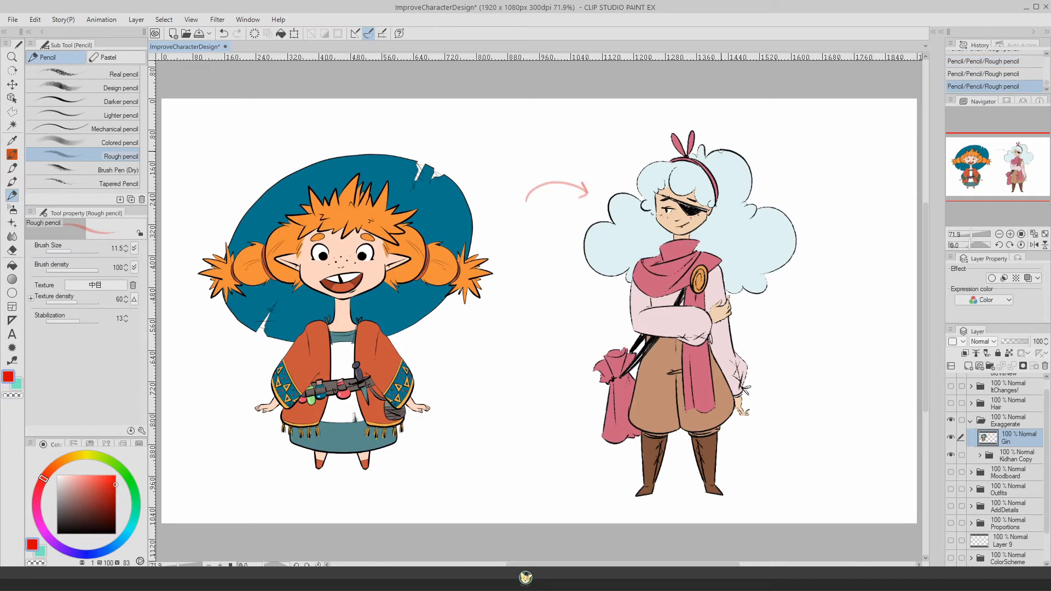
key("ctrl+z")
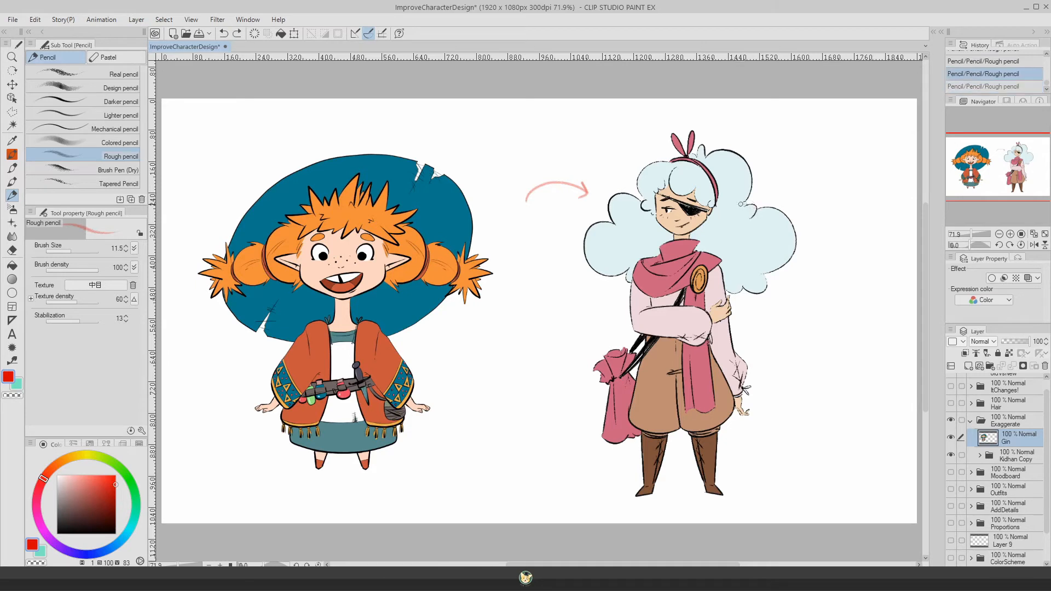
Step: Trace red strokes around Kidhan's voluminous hair and beside Gin's hands with the Rough pencil
mouse_move(754, 219)
left_mouse_down()
mouse_move(800, 232)
mouse_move(760, 274)
mouse_move(759, 294)
mouse_move(731, 278)
left_mouse_up()
left_click_drag(699, 147, 751, 199)
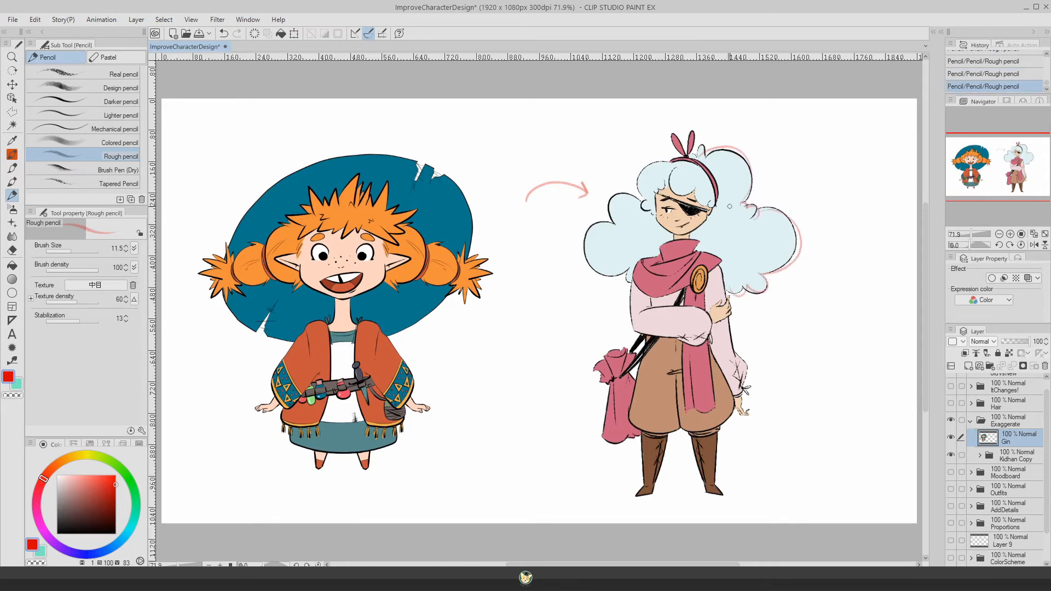
mouse_move(669, 167)
left_mouse_down()
mouse_move(647, 215)
mouse_move(640, 180)
mouse_move(623, 190)
mouse_move(636, 201)
mouse_move(624, 190)
mouse_move(602, 221)
mouse_move(647, 255)
left_mouse_up()
left_click_drag(269, 395, 247, 402)
left_click_drag(419, 396, 435, 417)
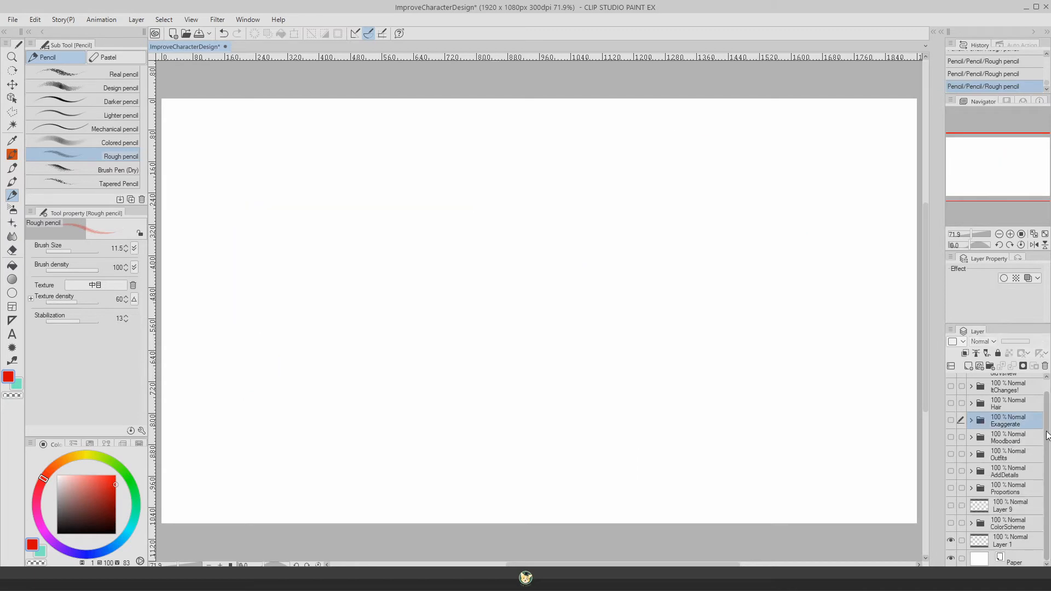
Step: Review the Proportions folder and the ColorScheme folder one at a time, hiding each again after viewing
left_click(951, 488)
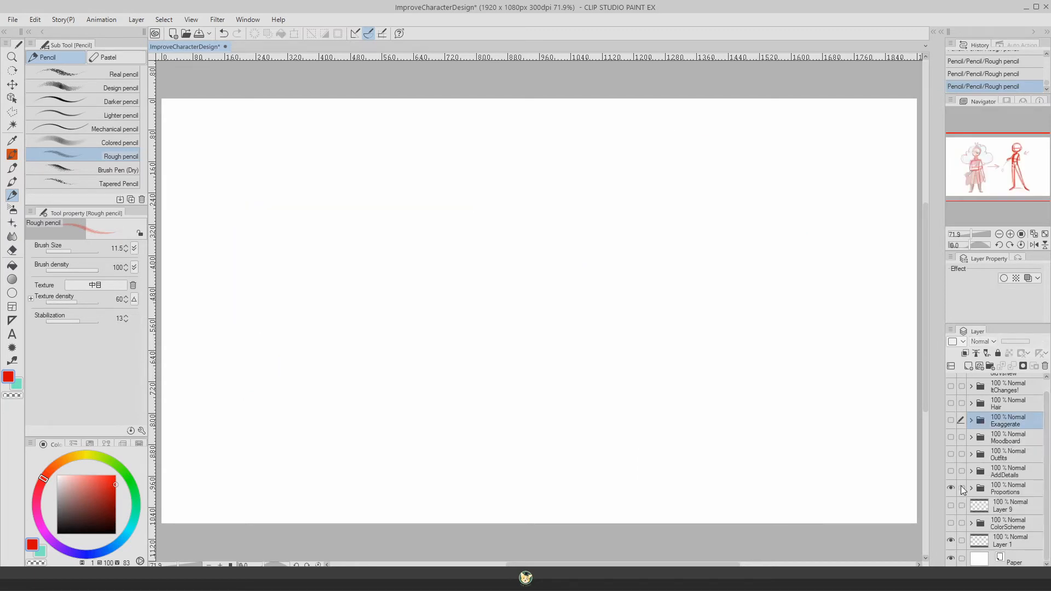
left_click(971, 488)
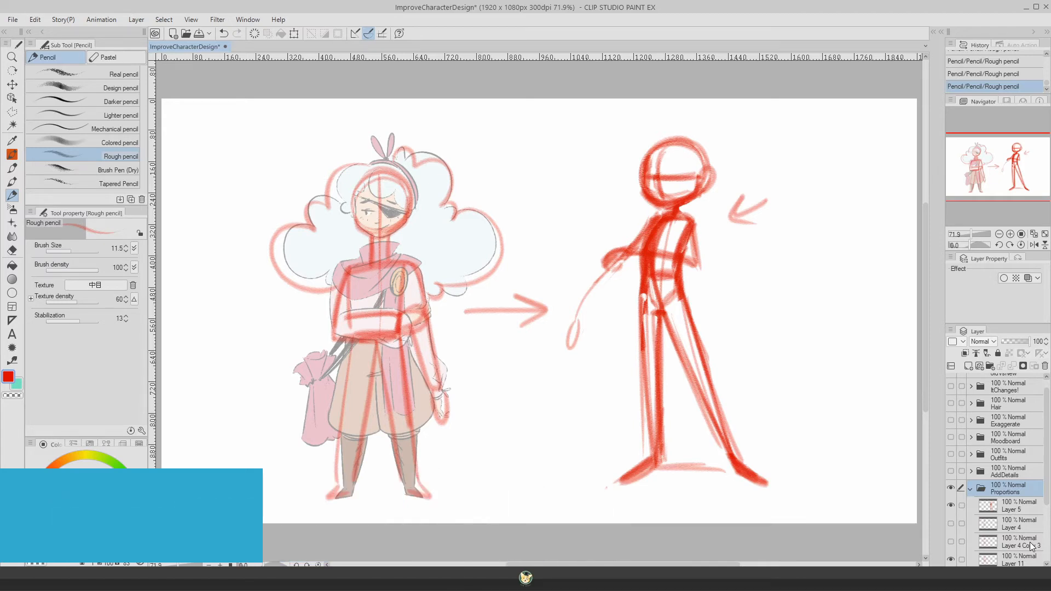
left_click(952, 488)
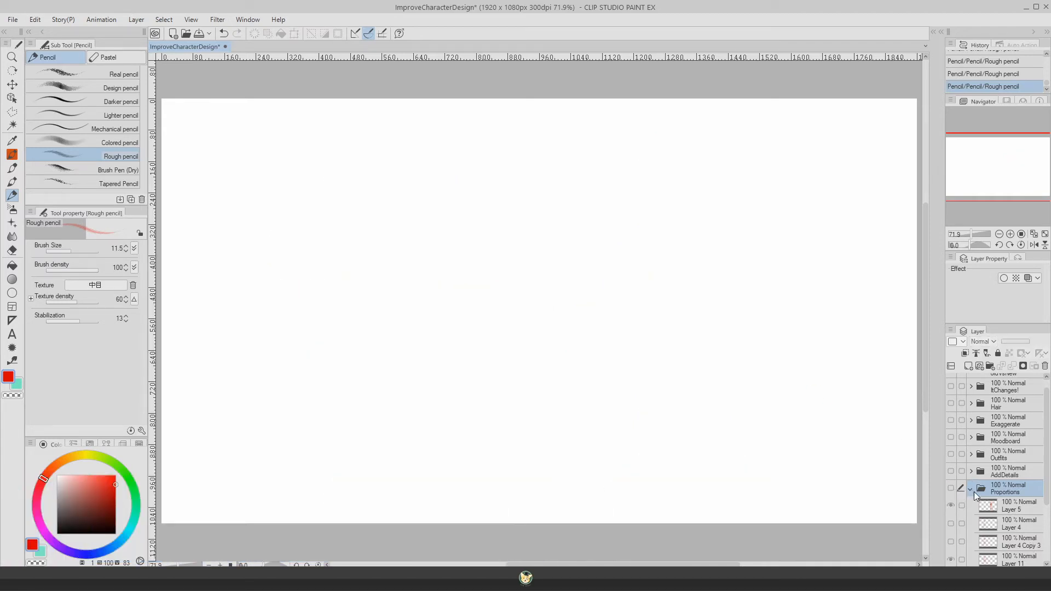
left_click(972, 489)
left_click(950, 522)
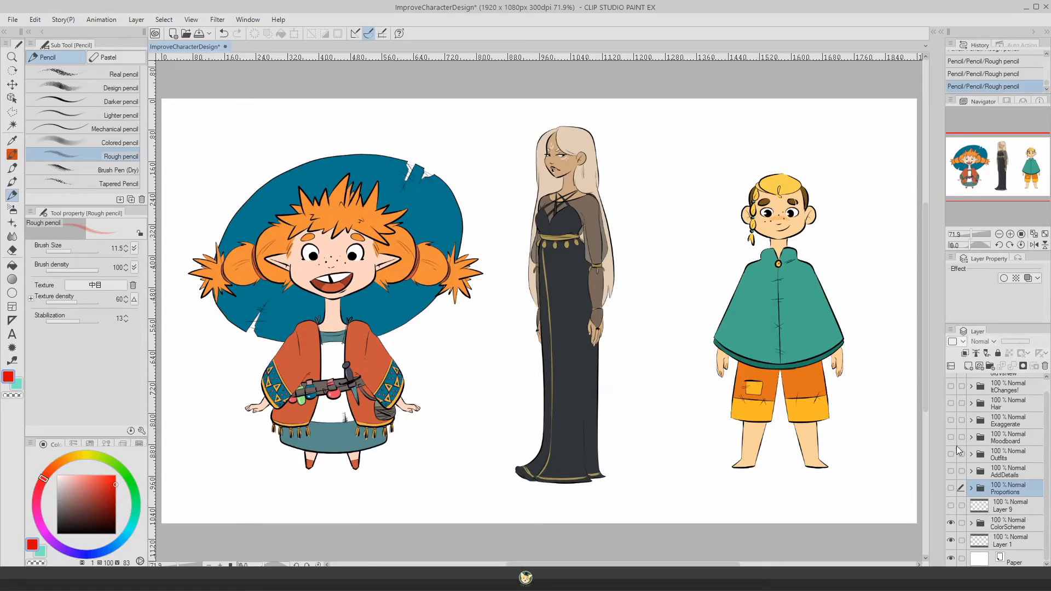
left_click(951, 520)
Step: Show and expand the Proportions folder, switching its Layer 5 sketch off and back on
left_click(951, 488)
left_click(972, 489)
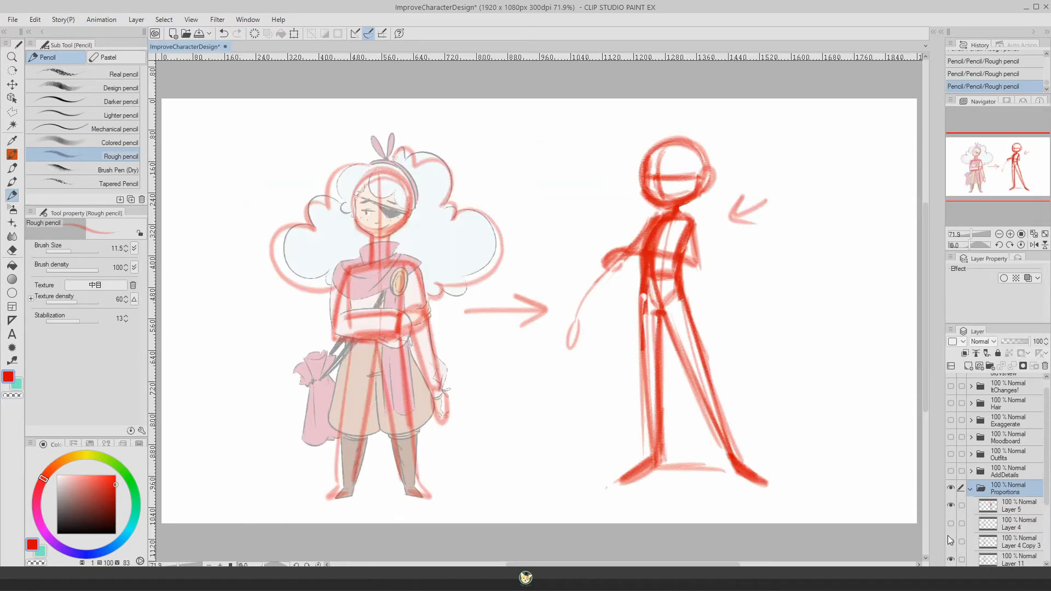
left_click(951, 506)
left_click(951, 506)
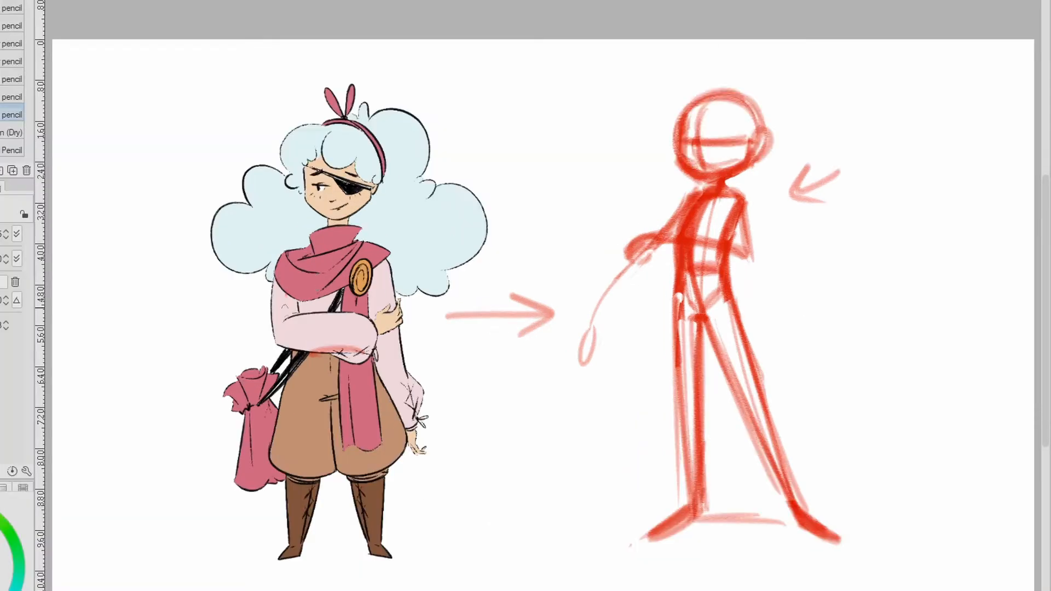
Step: Mark Kidhan's crossed arms with red curves and draw a red line from her face along her gaze
mouse_move(342, 296)
left_mouse_down()
mouse_move(415, 323)
mouse_move(430, 306)
mouse_move(287, 329)
left_mouse_up()
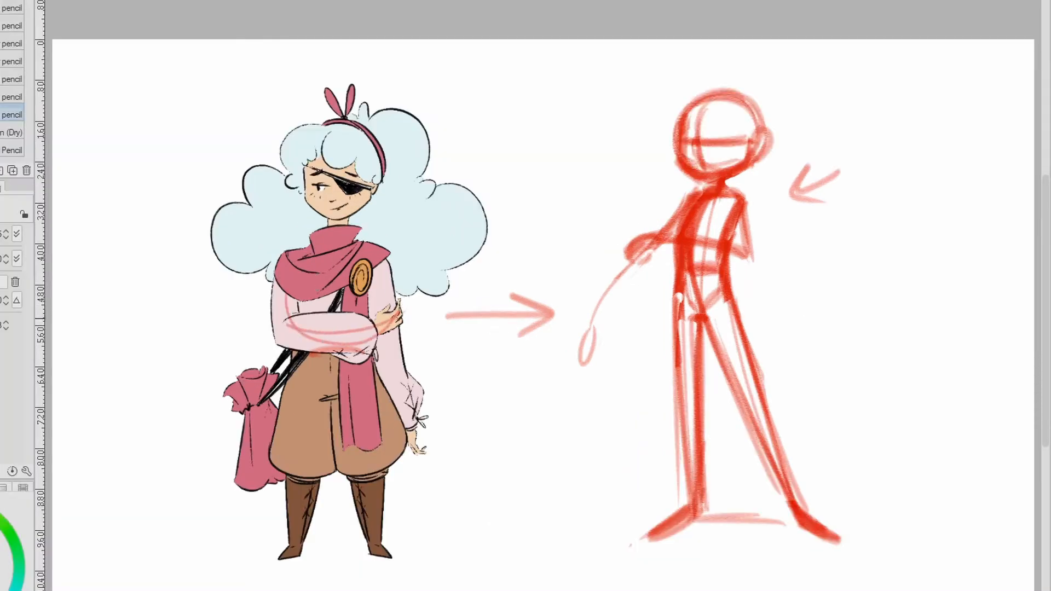
left_click_drag(402, 311, 293, 331)
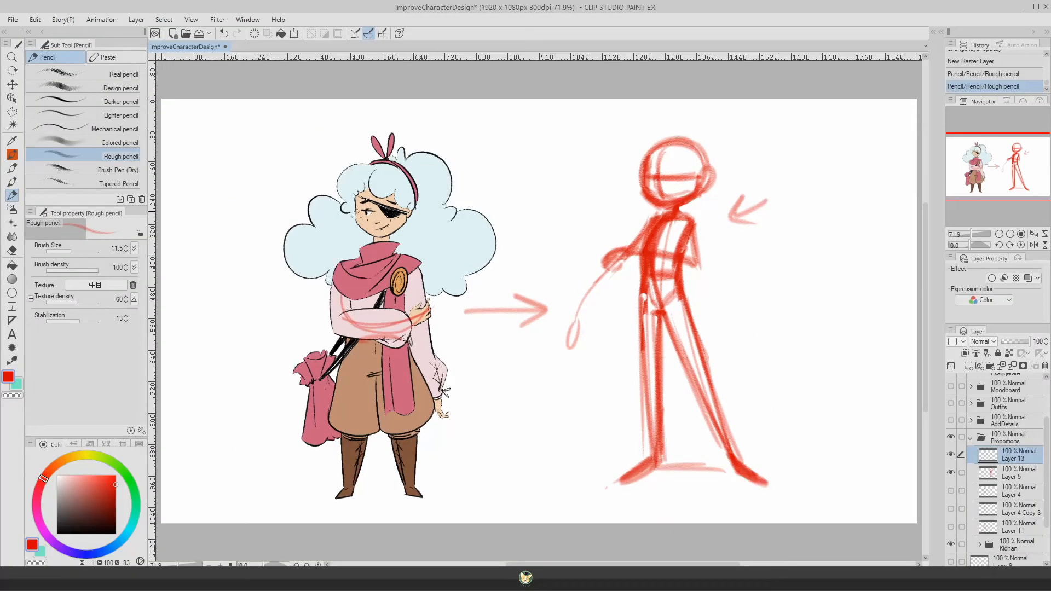
left_click_drag(358, 211, 321, 217)
Step: Collapse and hide the Proportions folder and show the ColorScheme folder in its place
left_click(971, 437)
left_click(951, 489)
left_click(950, 523)
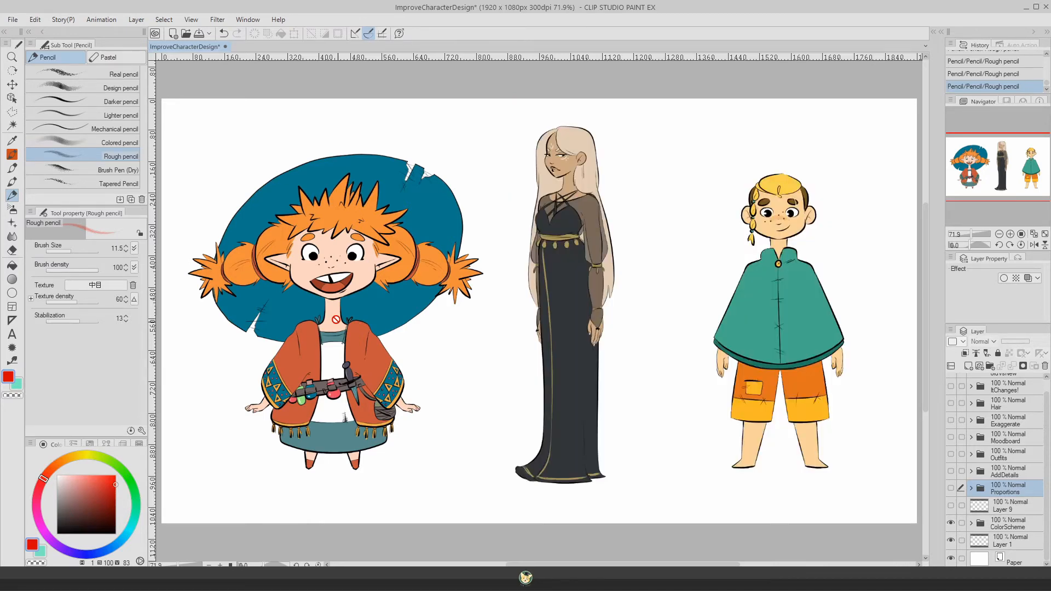
Step: Add a new raster layer and draw a red arrow on it pointing at Gin's jacket
key("ctrl+shift+n")
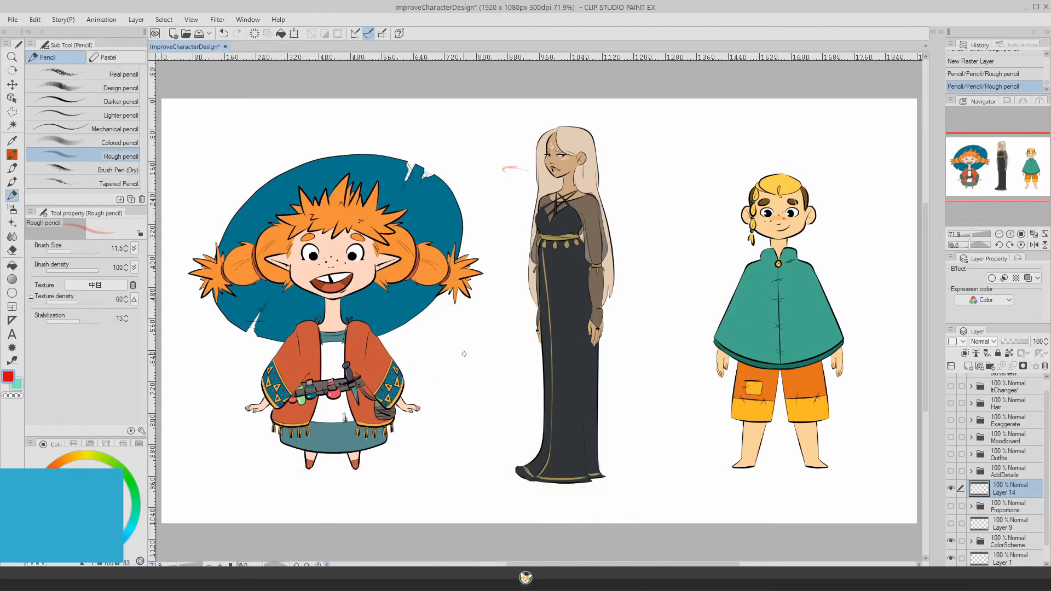
left_click_drag(449, 348, 420, 353)
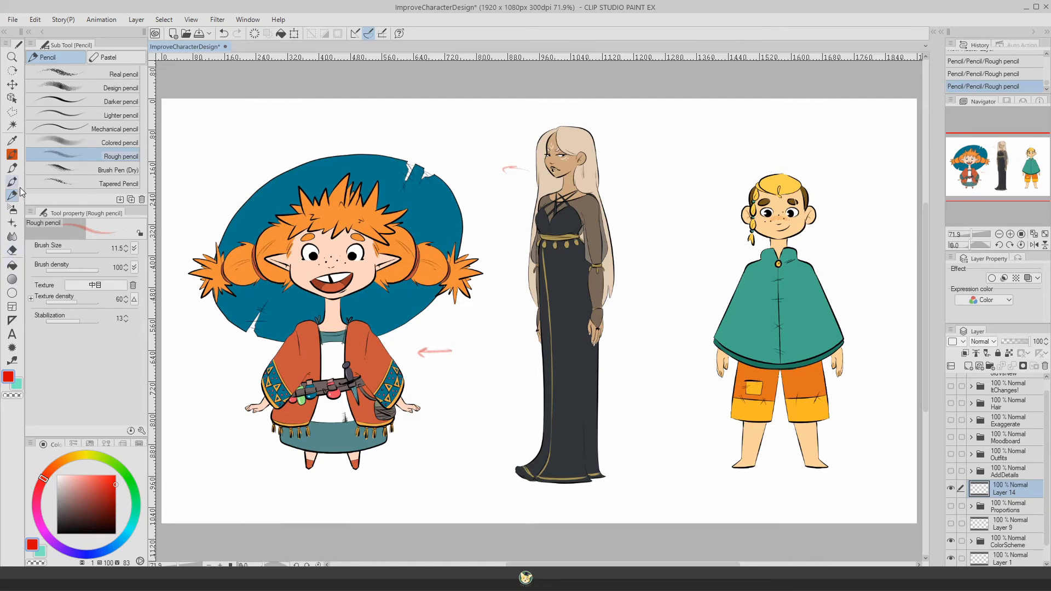
Step: Paint orange, teal, rust, pink and grey-teal swatches sampled from Gin beside her, using the Inker - Ensabler marker at size 26.3
left_click(12, 168)
left_click(249, 258, "alt")
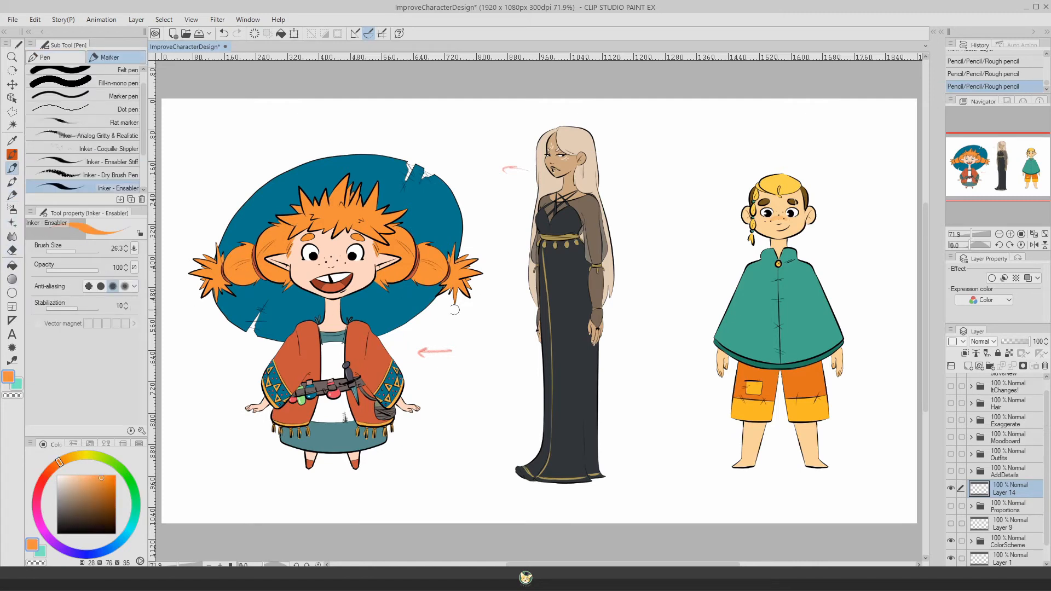
mouse_move(479, 328)
left_mouse_down()
mouse_move(483, 352)
mouse_move(496, 336)
left_mouse_up()
left_click(368, 342, "alt")
left_click(443, 208, "alt")
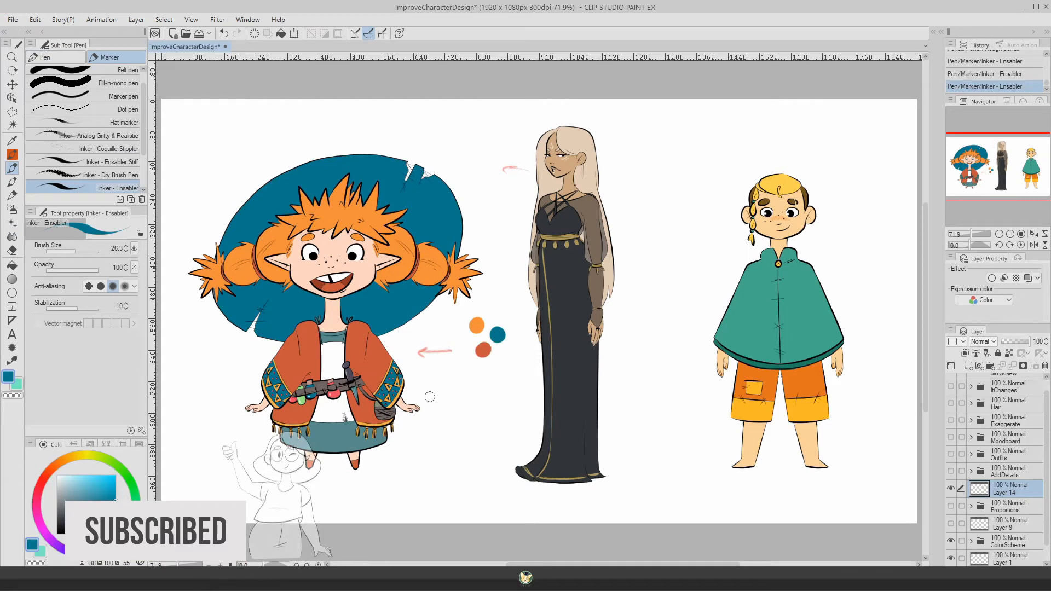
left_click(334, 393, "alt")
left_click_drag(470, 375, 495, 373)
left_click(342, 434, "alt")
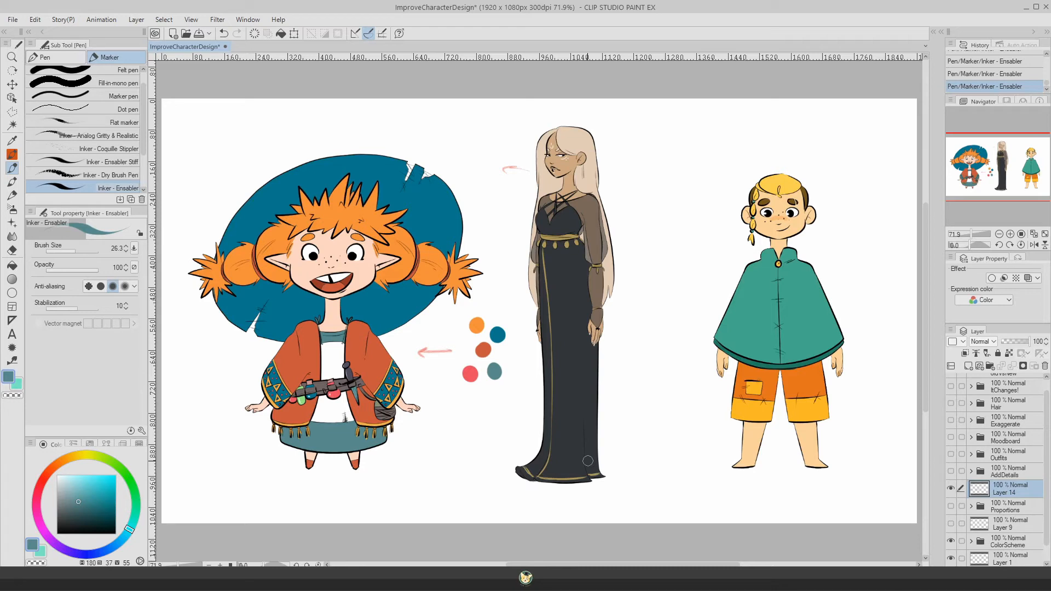
Step: Paint dark grey, cream and gold swatches beside the woman in the black dress, using colors sampled from her
left_click(587, 461, "alt")
left_click_drag(634, 286, 636, 264)
left_click(569, 235, "alt")
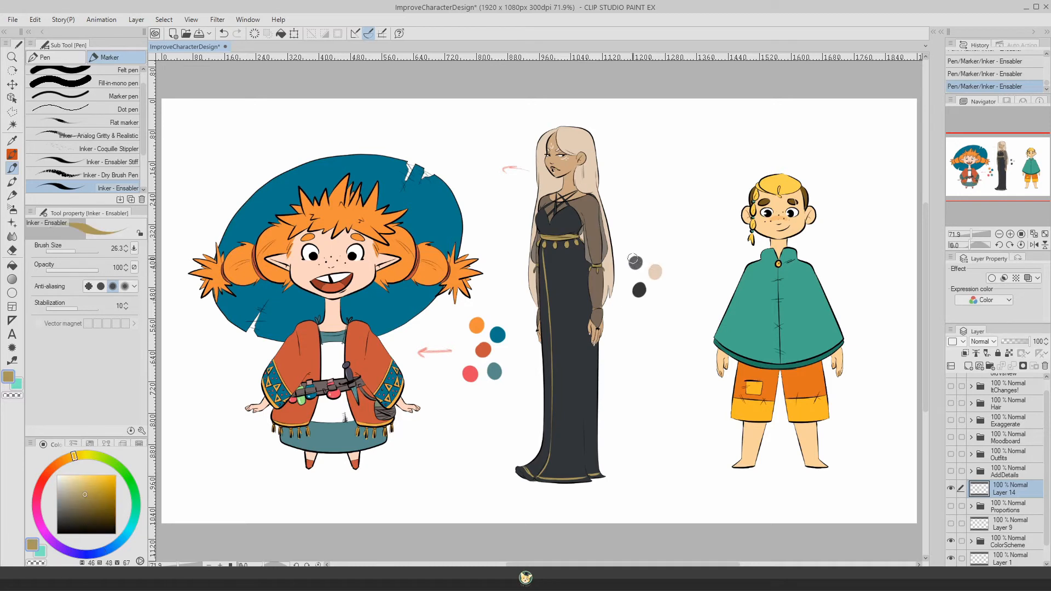
left_click_drag(633, 260, 636, 263)
Step: Black out the whole Gin figure as a silhouette on Layer 14, using Fill and the Inker - Ensabler marker at size 254.1
left_click(116, 532)
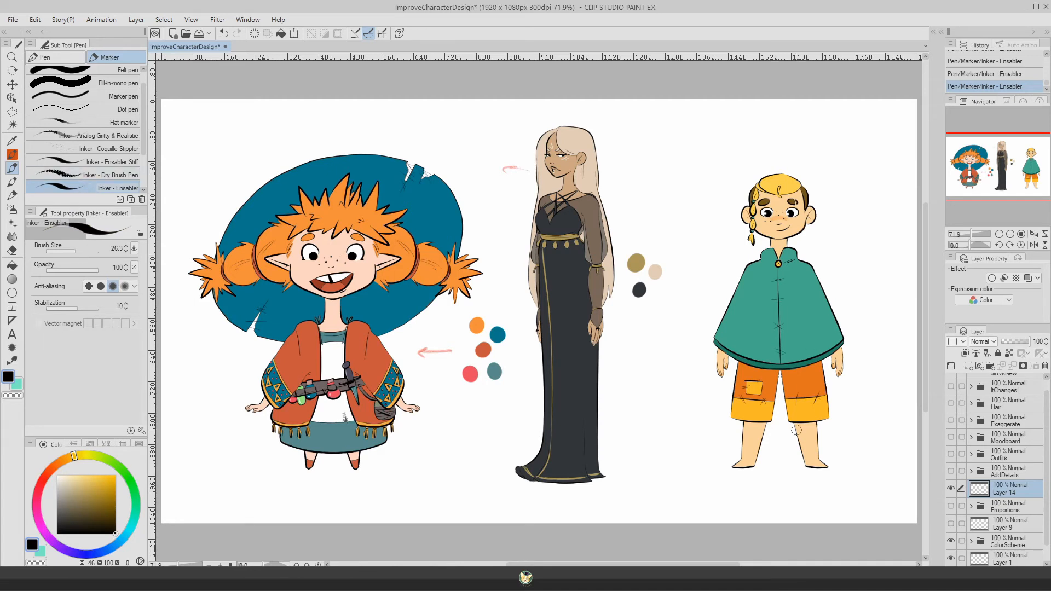
left_click(12, 265)
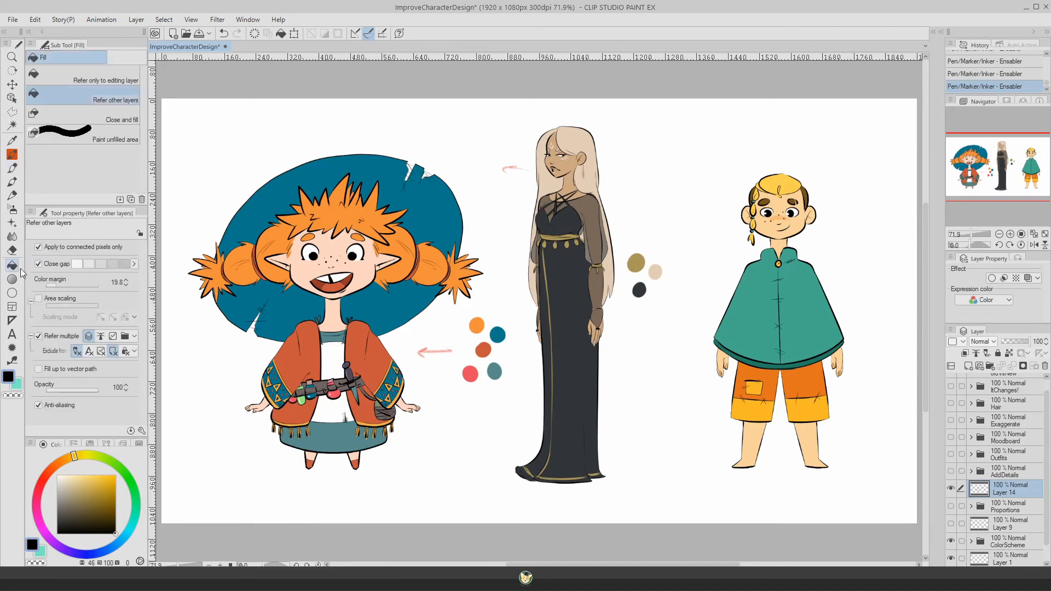
left_click(270, 205)
left_click(328, 219)
left_click(323, 238)
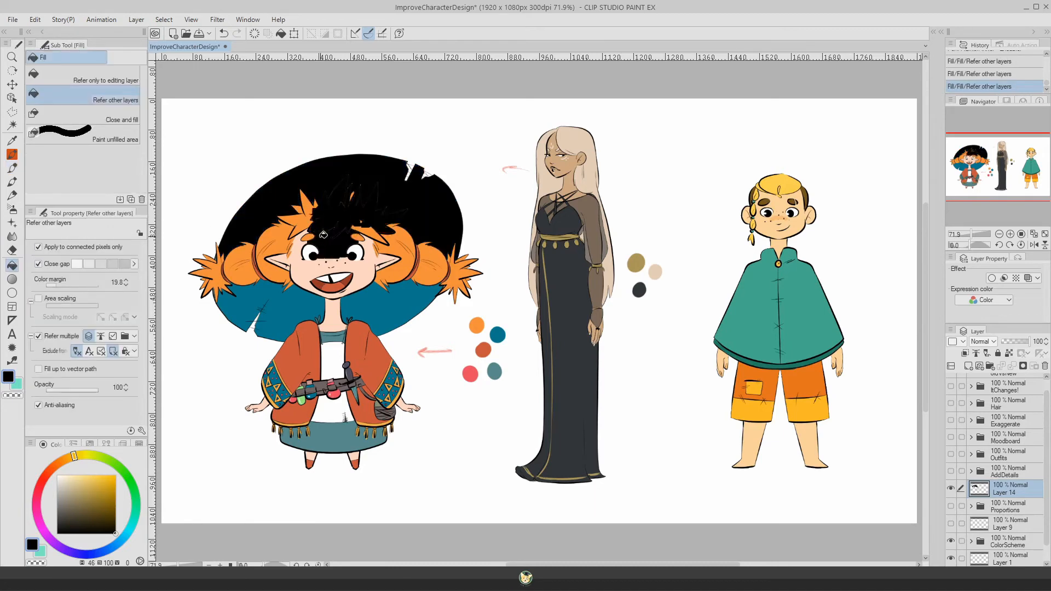
left_click(298, 230)
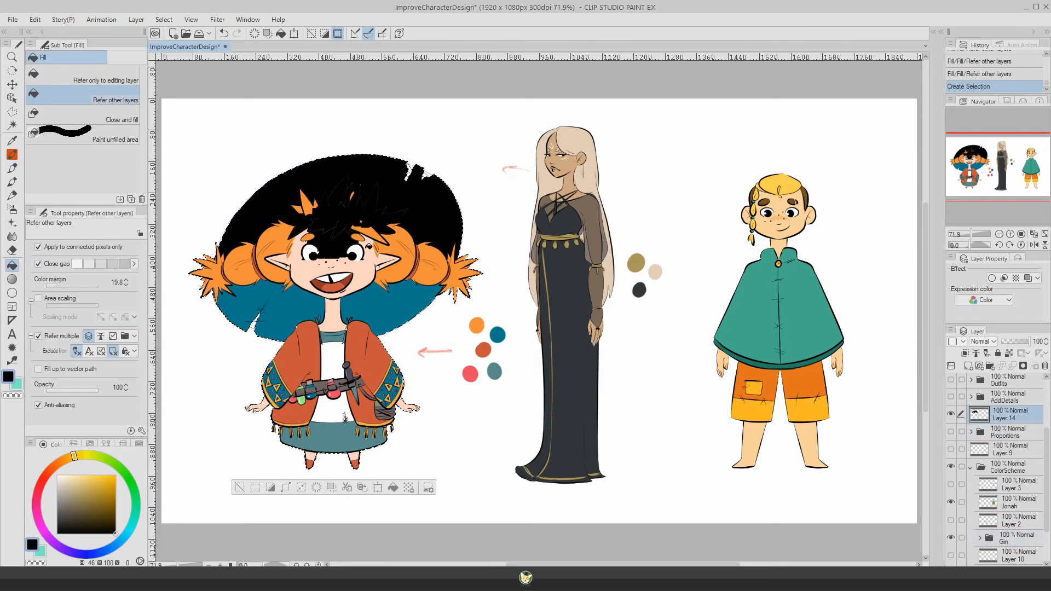
left_click(368, 231)
left_click(390, 245)
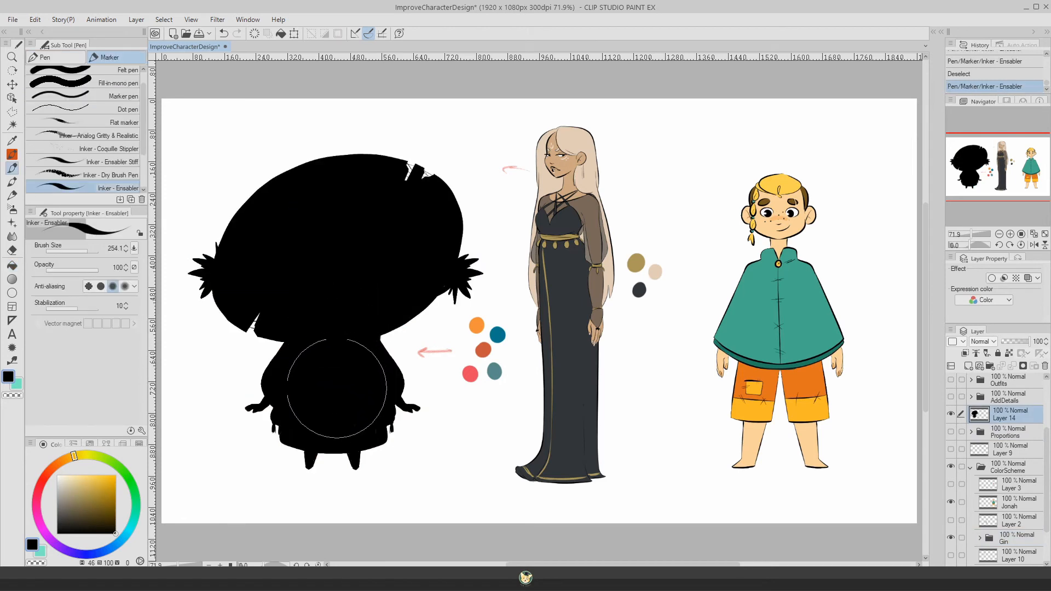
left_click_drag(351, 404, 364, 422)
Step: Hide the Gin silhouette layer and the ColorScheme folder, and show the Proportions folder instead
left_click(11, 85)
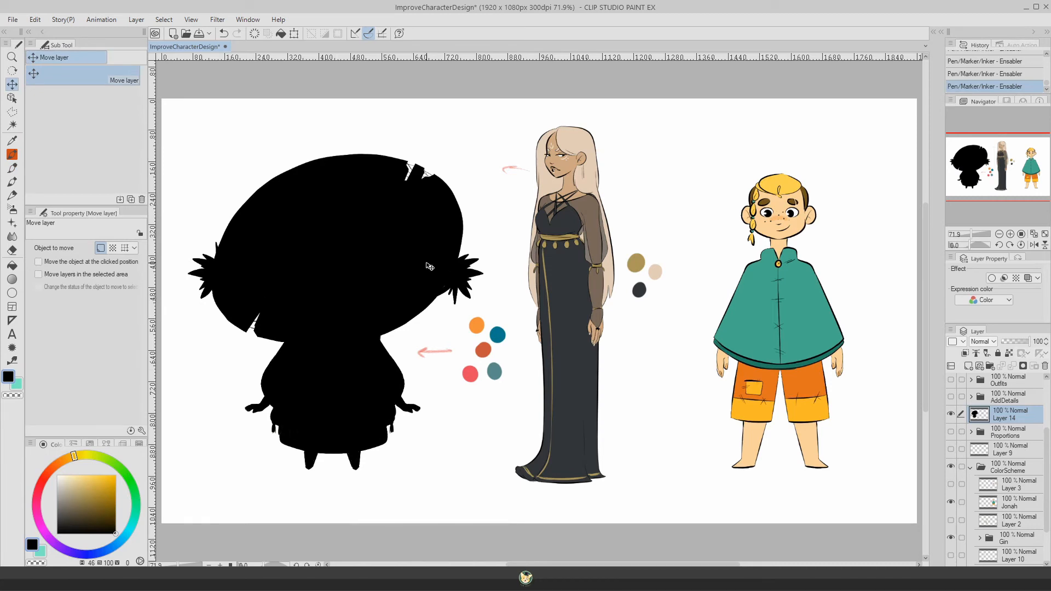
left_click(951, 414)
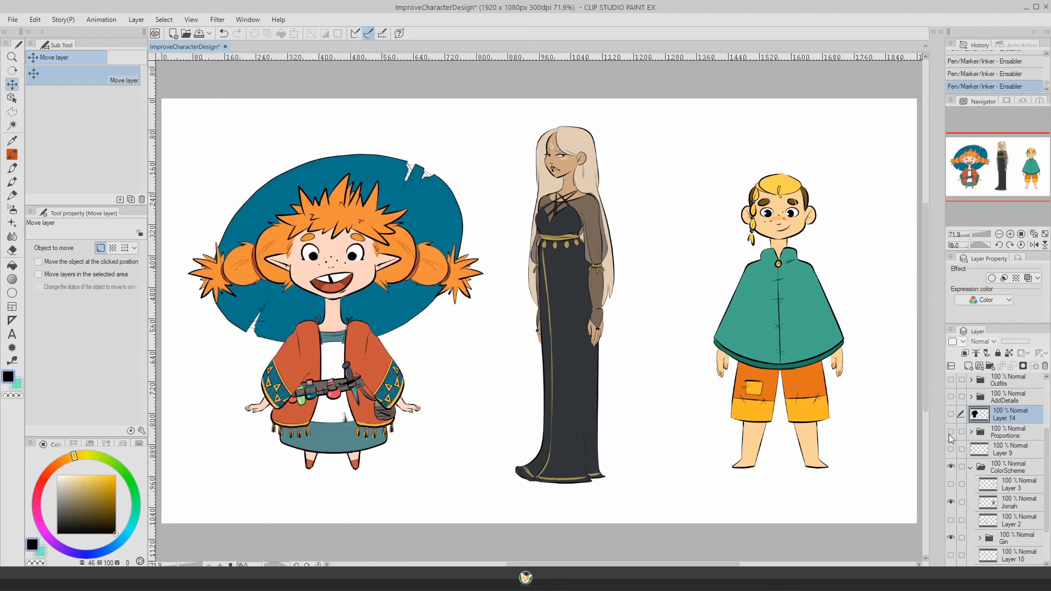
left_click(972, 467)
left_click(951, 470)
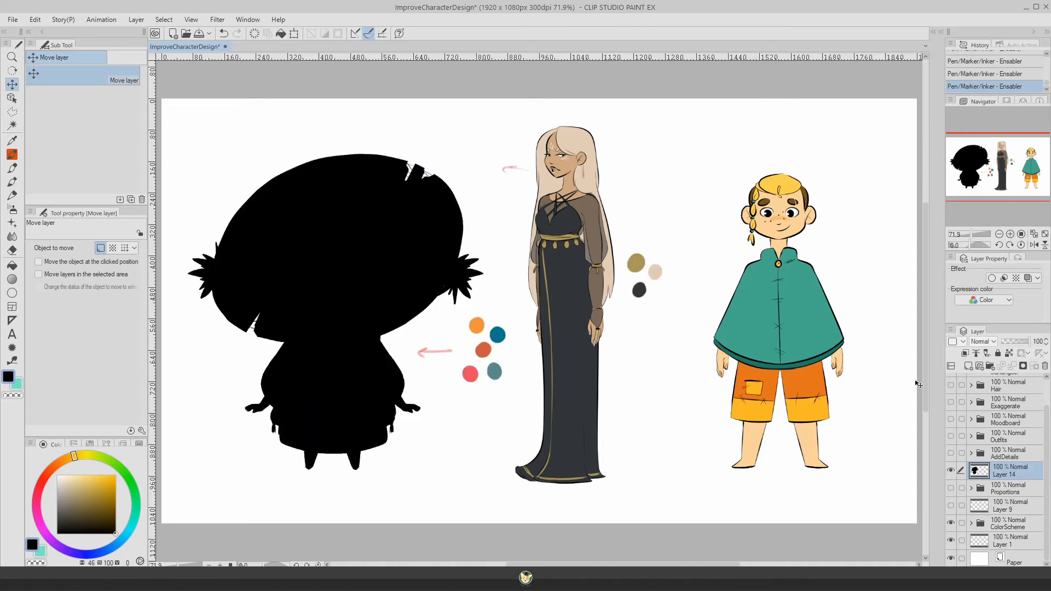
left_click(951, 470)
left_click(951, 487)
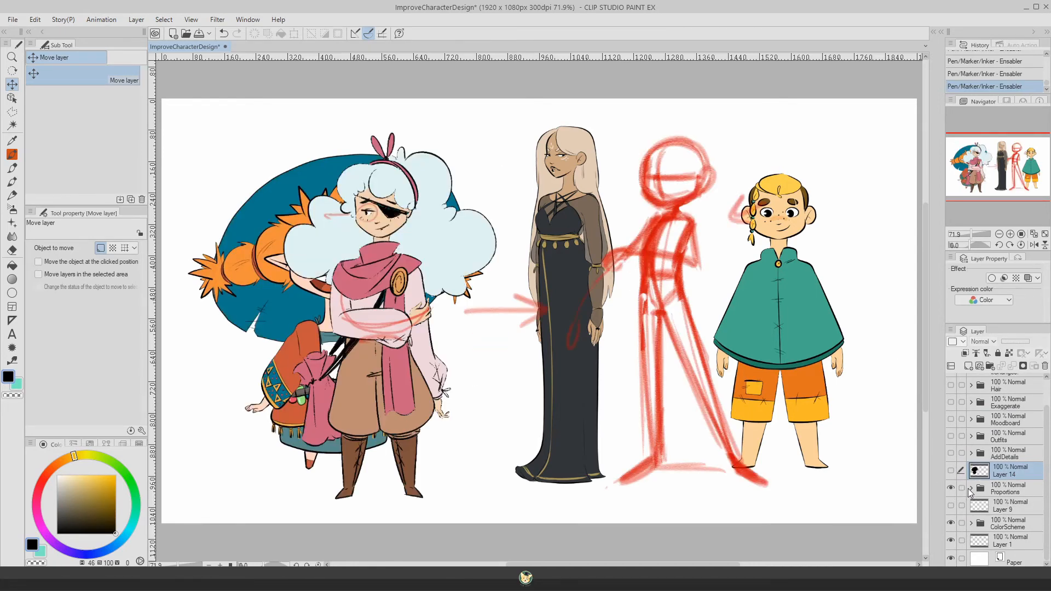
left_click(951, 523)
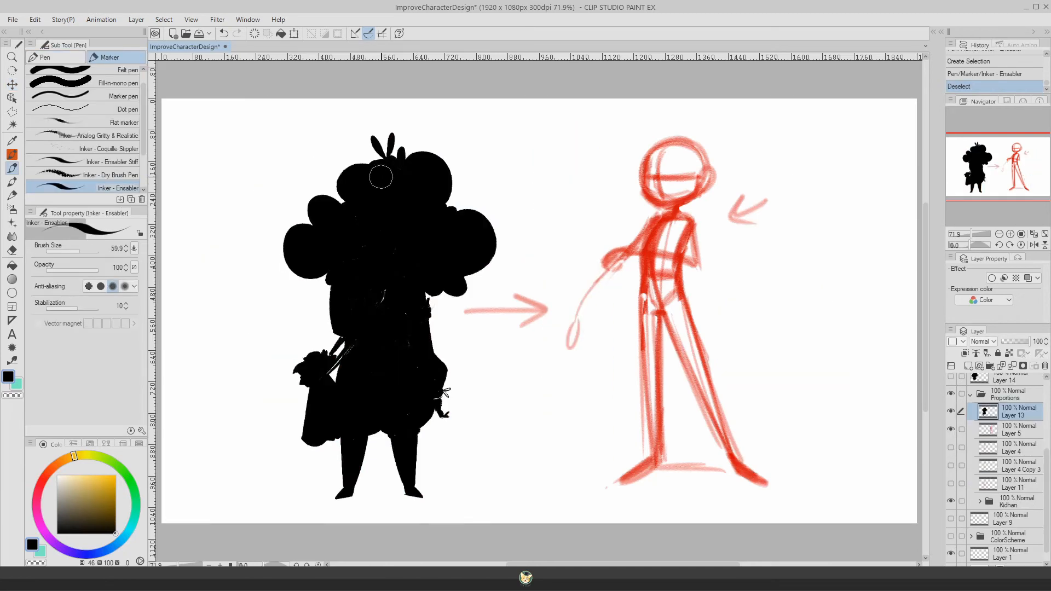
Step: Cover the remaining gaps inside Kidhan's black silhouette on Layer 13 with the Inker - Ensabler marker at size 59.9
mouse_move(408, 262)
left_mouse_down()
mouse_move(401, 281)
mouse_move(343, 253)
left_mouse_up()
left_click_drag(407, 184, 413, 272)
mouse_move(406, 324)
left_mouse_down()
mouse_move(415, 398)
mouse_move(409, 374)
mouse_move(360, 328)
left_mouse_up()
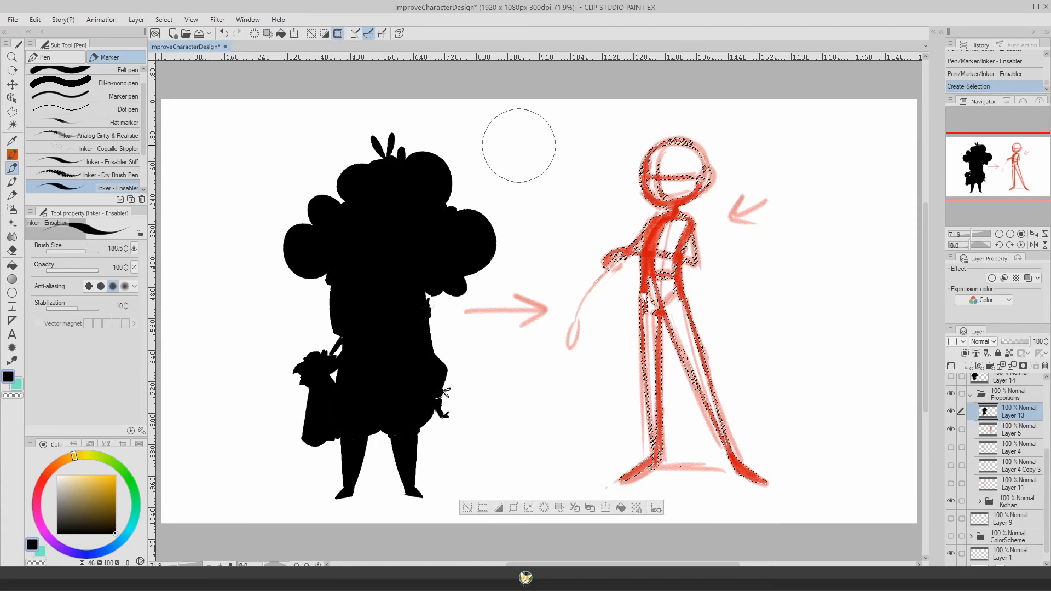
Step: Turn the red pose sketch into a solid black silhouette, refining its limbs with the marker at size 32.3 and undoing one leg stroke
mouse_move(645, 169)
left_mouse_down()
mouse_move(692, 227)
mouse_move(669, 162)
left_mouse_up()
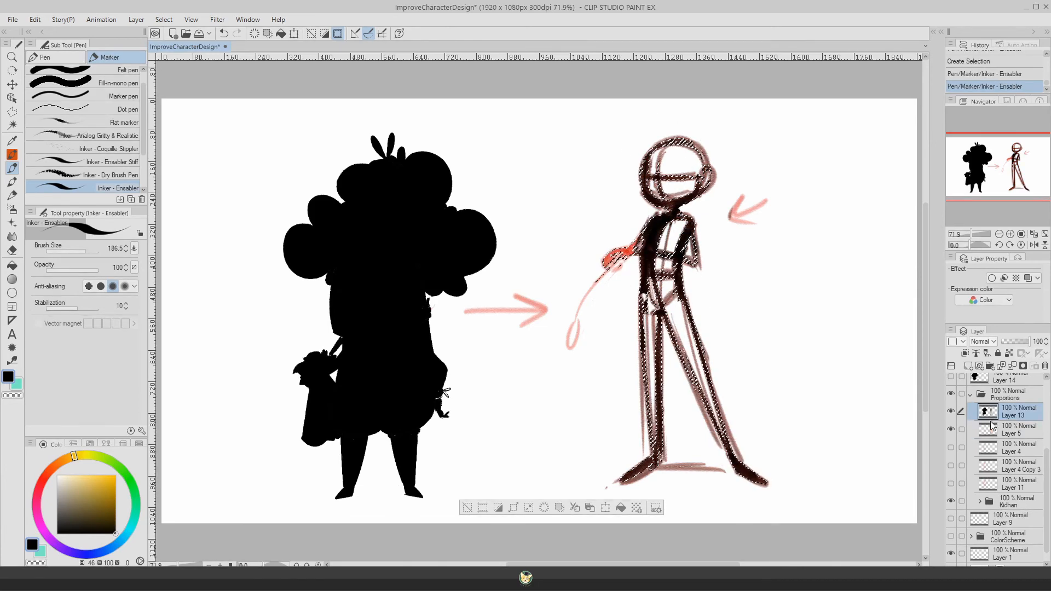
key("ctrl+d")
left_click_drag(96, 251, 81, 253)
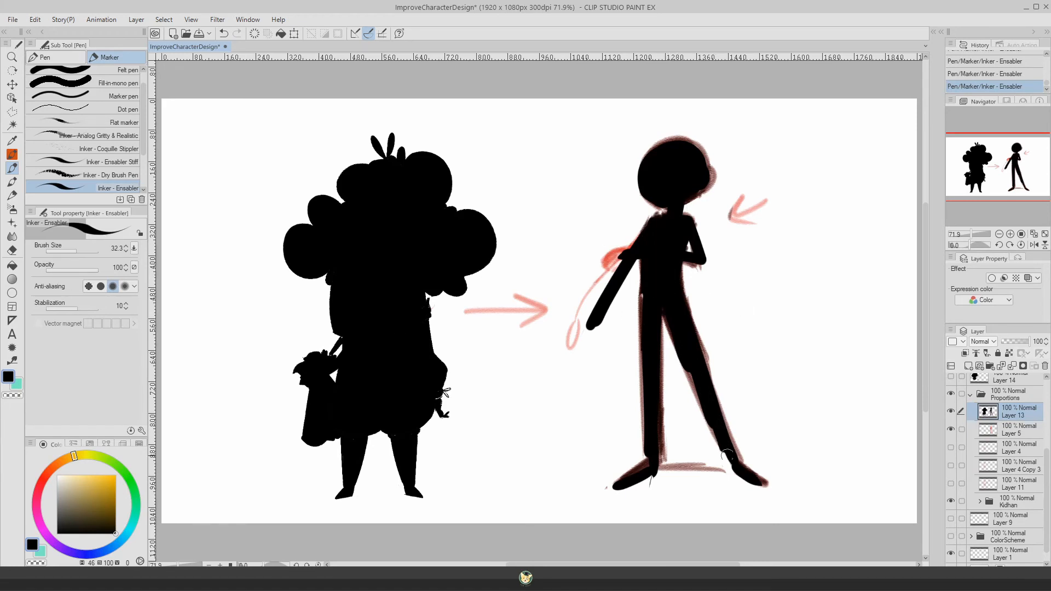
left_click_drag(674, 272, 733, 437)
key("ctrl+z")
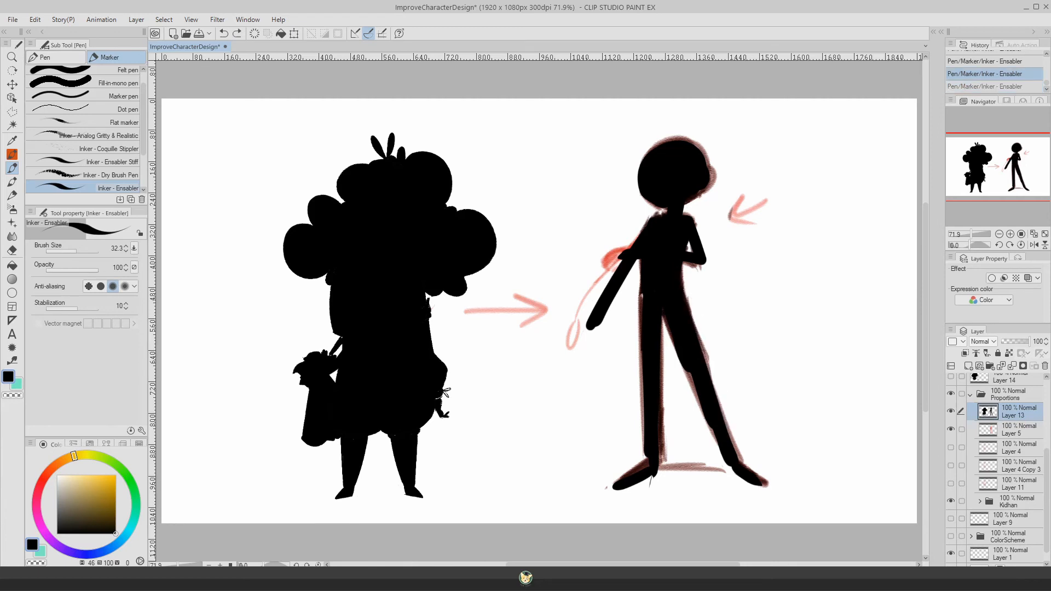
left_click_drag(655, 271, 633, 427)
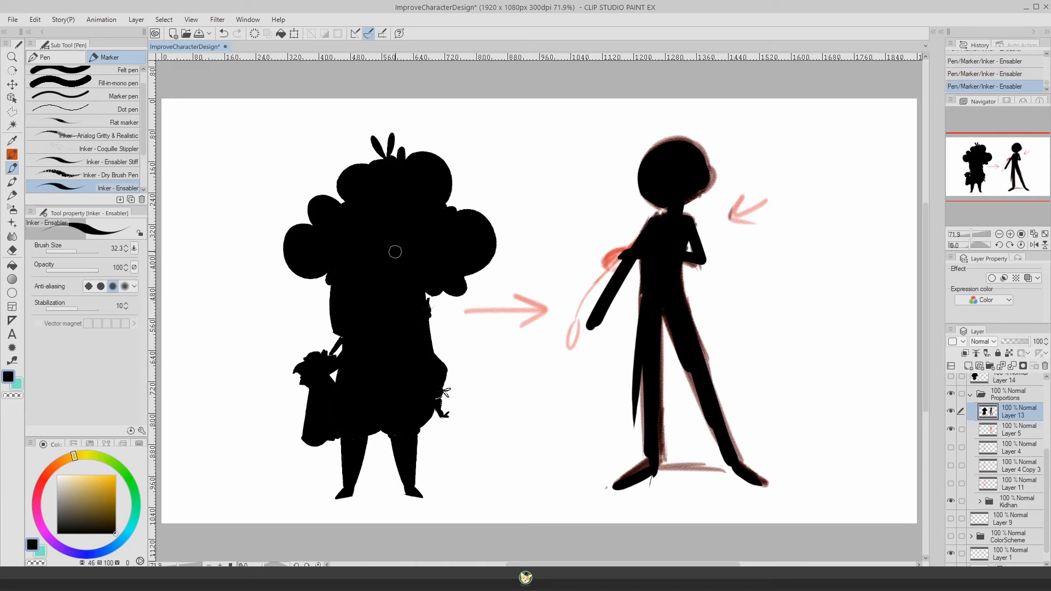
Step: Paint a small black action-pose silhouette beside the pose figure, with one arm raised and one leg stretched out sideways
mouse_move(837, 166)
left_mouse_down()
mouse_move(836, 209)
mouse_move(838, 189)
mouse_move(848, 195)
mouse_move(850, 131)
left_mouse_up()
key("ctrl+z")
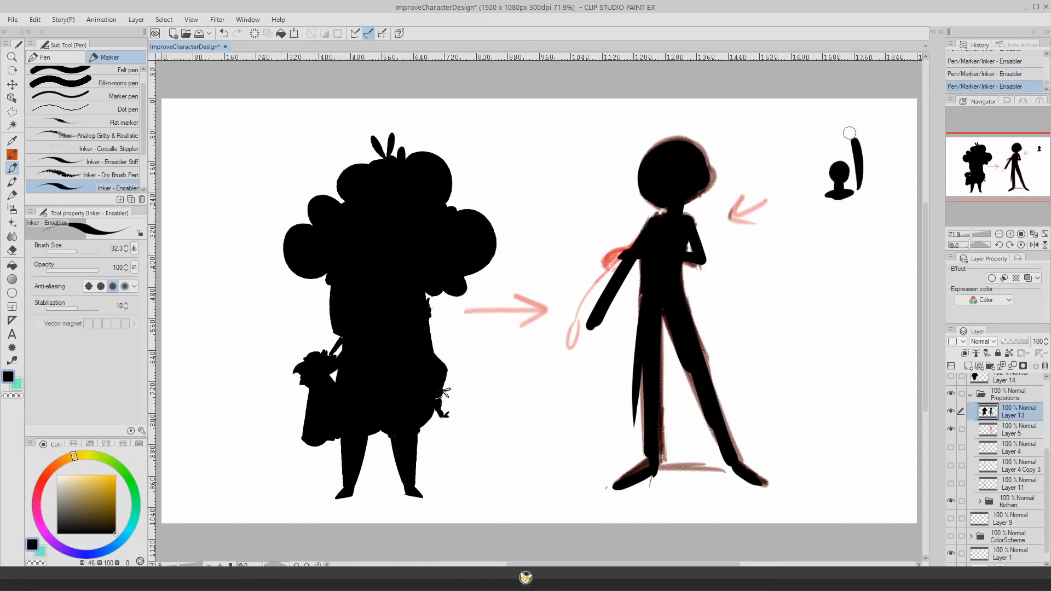
mouse_move(823, 193)
left_mouse_down()
mouse_move(811, 211)
mouse_move(849, 192)
mouse_move(826, 210)
mouse_move(842, 236)
mouse_move(844, 217)
mouse_move(842, 301)
left_mouse_up()
left_click_drag(832, 229, 769, 271)
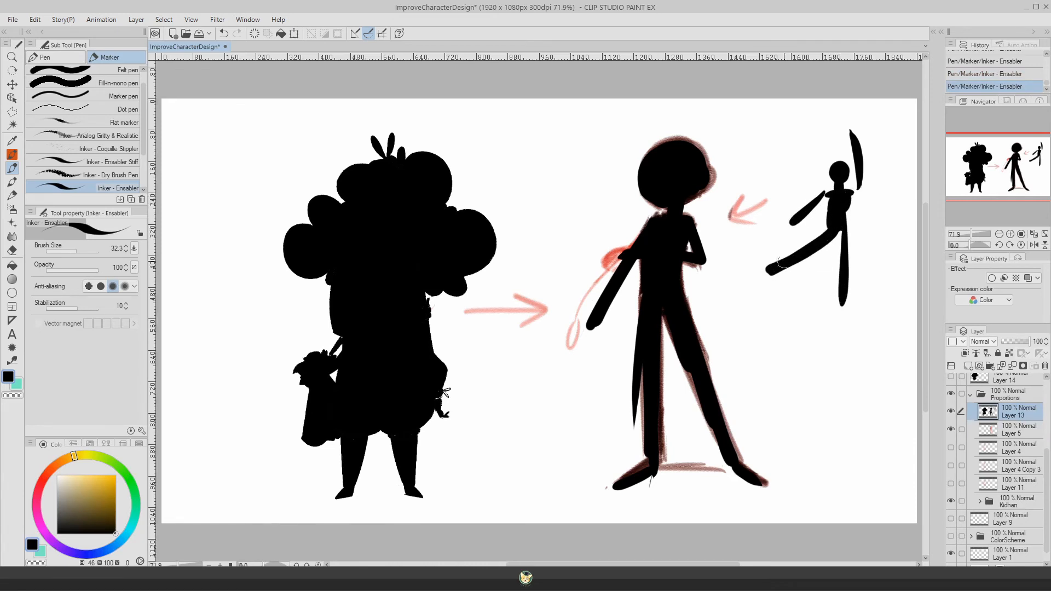
mouse_move(838, 226)
left_mouse_down()
mouse_move(839, 317)
mouse_move(847, 298)
left_mouse_up()
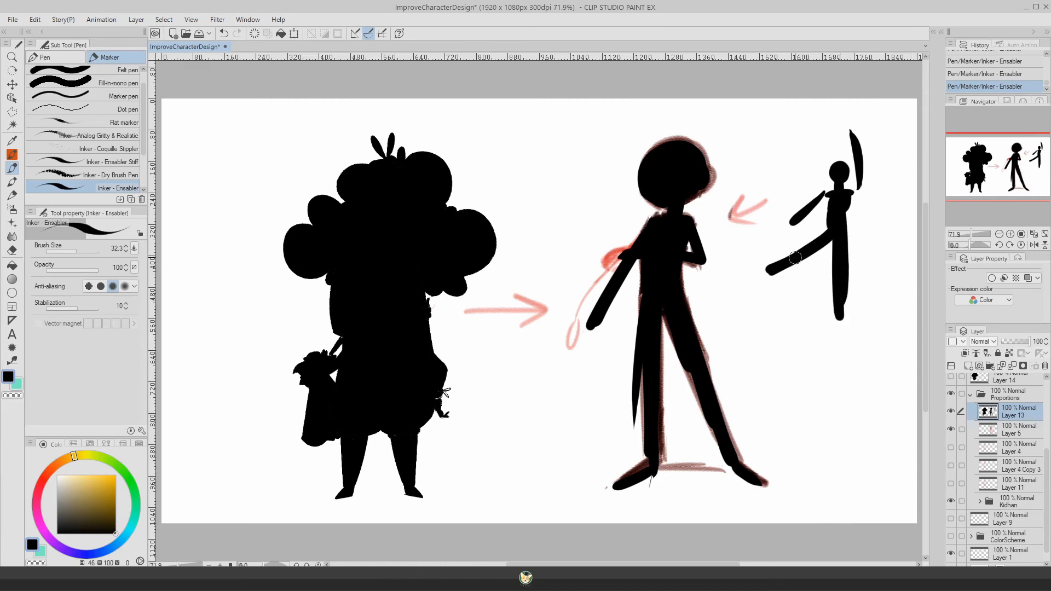
Step: Undo the last two strokes on the small action-pose silhouette, and collapse and hide the Proportions folder
key("ctrl+z")
key("ctrl+z")
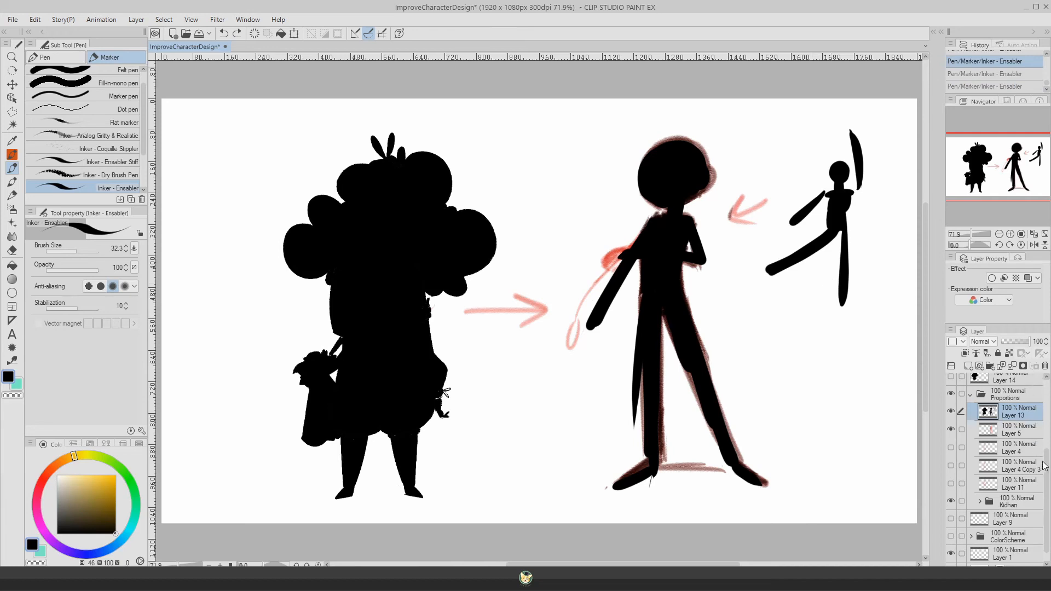
scroll(1007, 465, "up", 2)
left_click(970, 417)
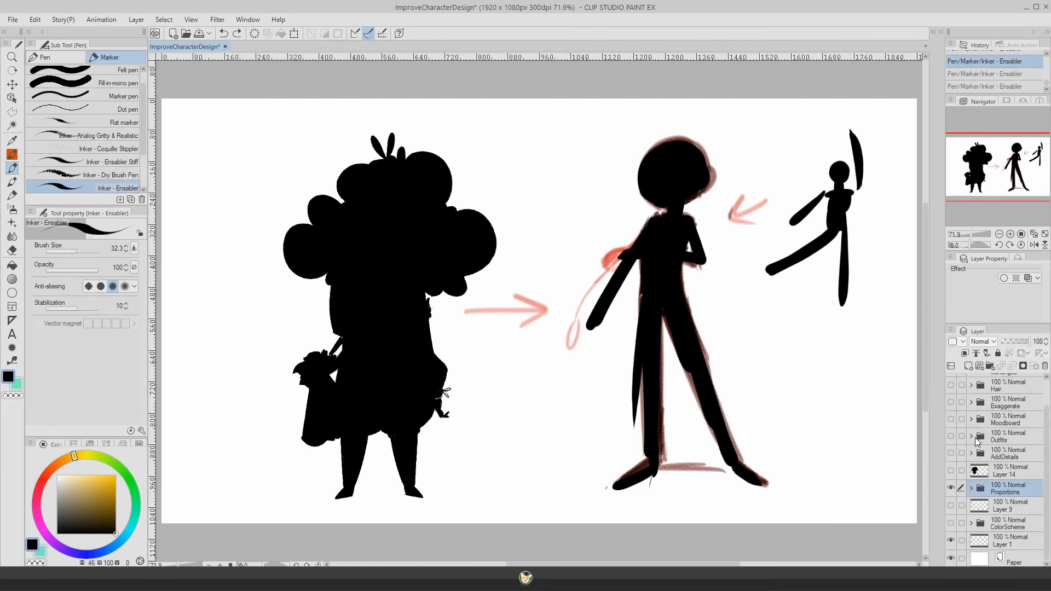
left_click(952, 488)
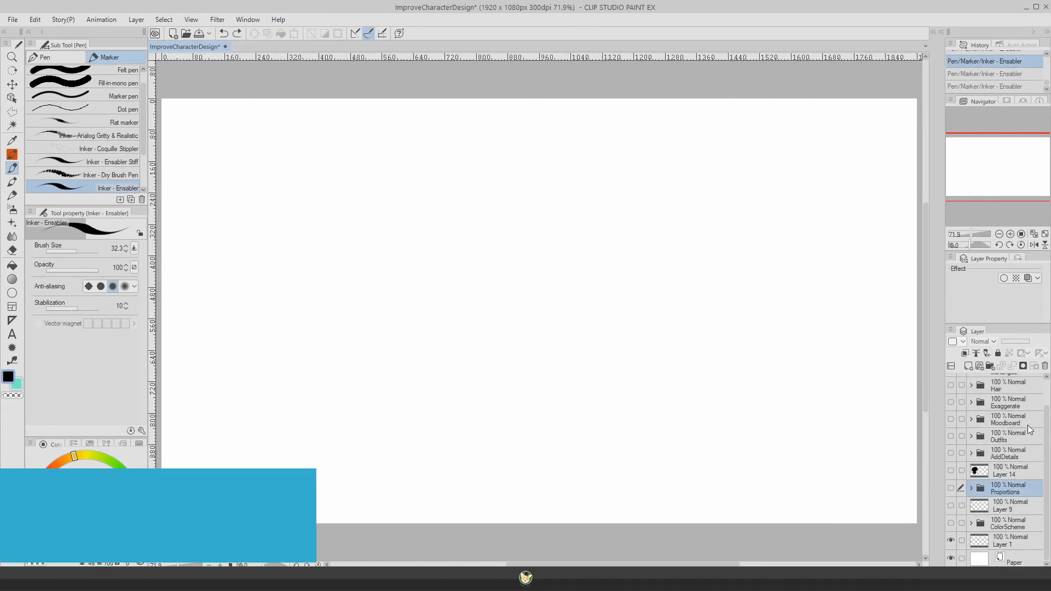
Step: Show and expand the Hair folder, and reveal and select the uncolored, hairless Kidhan Copy 2 figure inside it
scroll(996, 418, "up", 2)
left_click(996, 418)
left_click(951, 416)
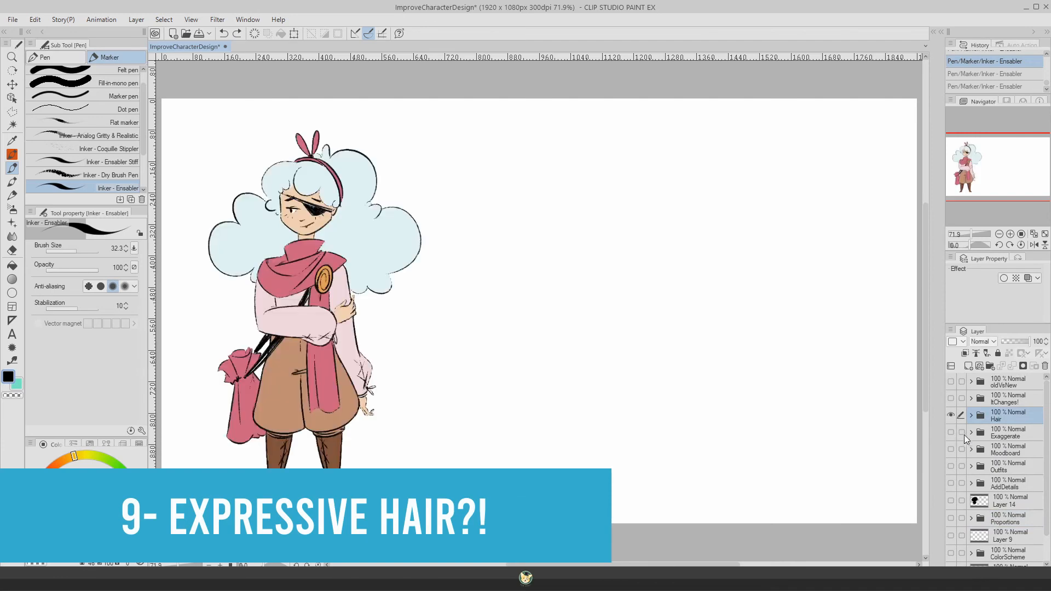
left_click(971, 415)
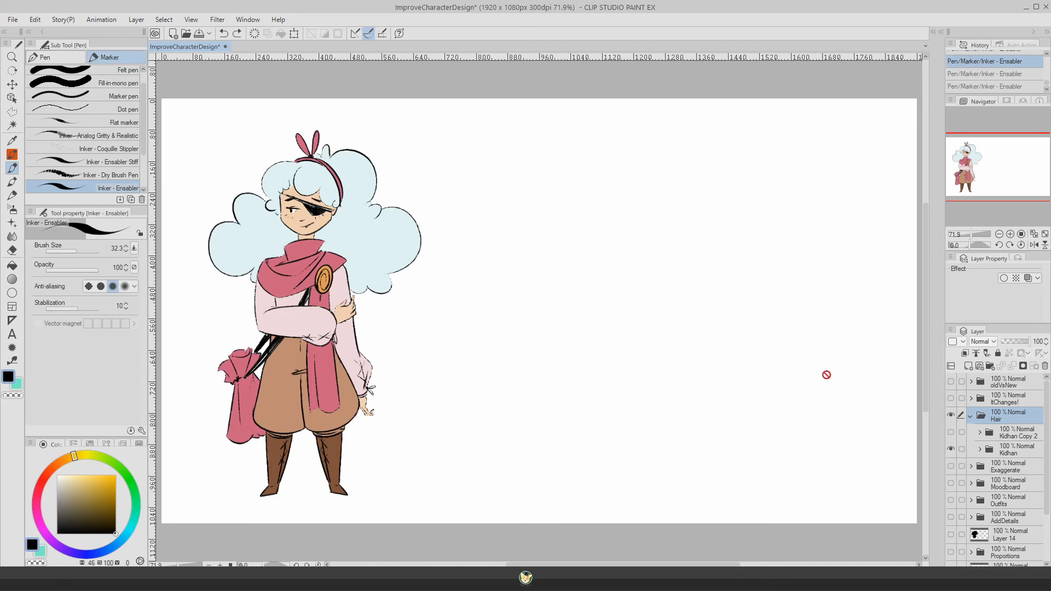
left_click(951, 432)
left_click(994, 436)
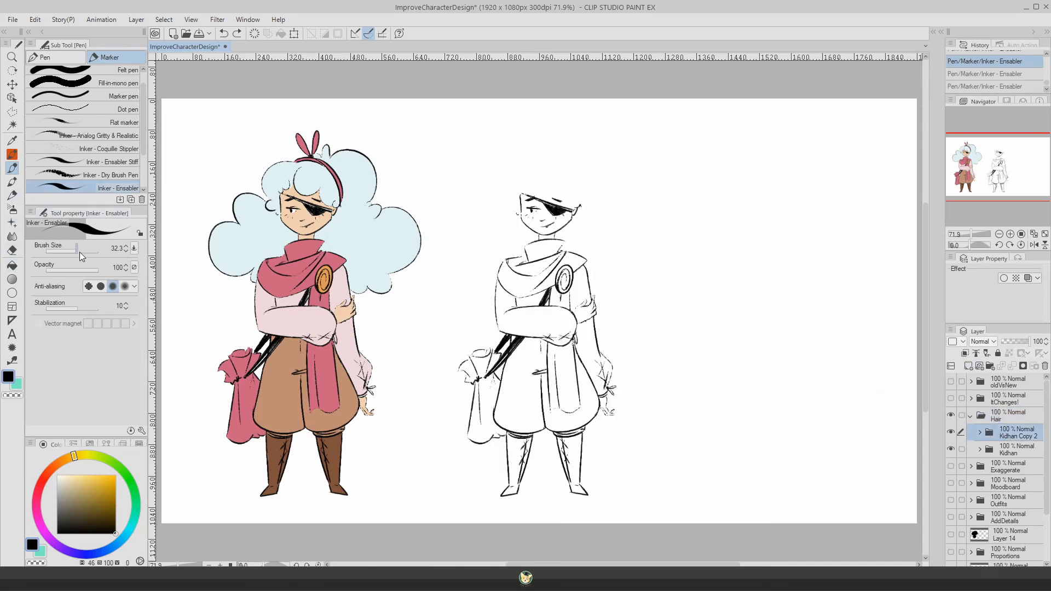
Step: Set the Inker - Ensabler marker size to 12.8 and add a new vector layer above Kidhan Copy 2
left_click_drag(77, 251, 70, 252)
left_click(979, 366)
left_click_drag(528, 174, 506, 231)
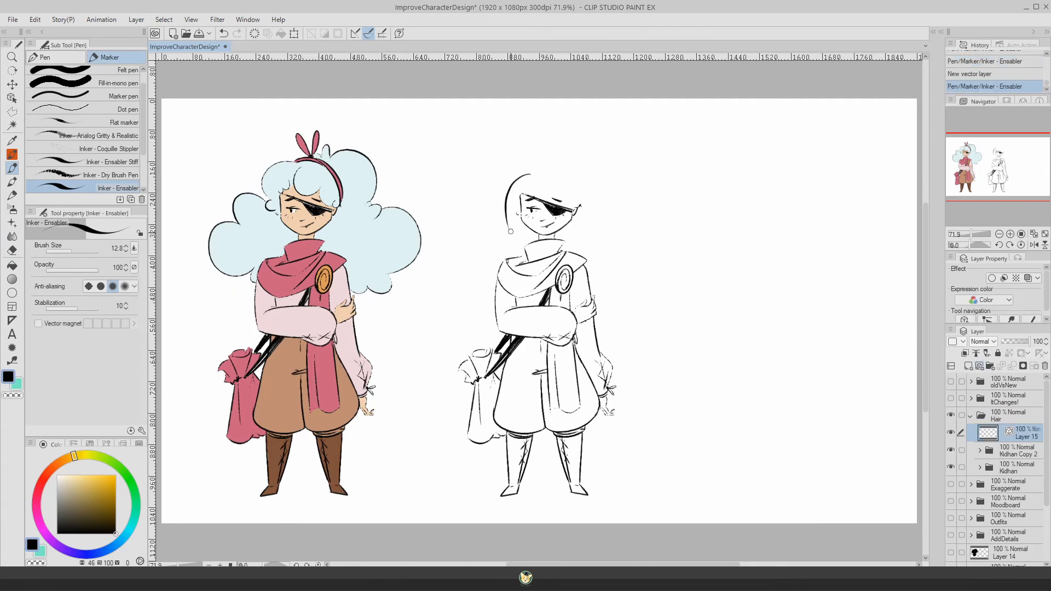
key("ctrl+z")
mouse_move(525, 184)
left_mouse_down()
mouse_move(504, 223)
mouse_move(499, 275)
left_mouse_up()
key("ctrl+z")
key("ctrl+z")
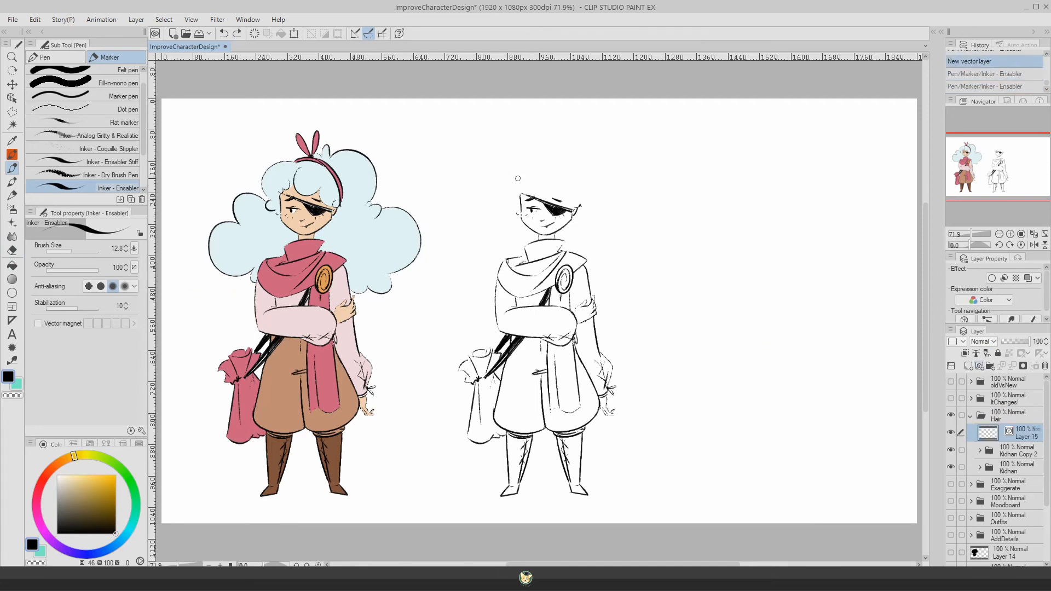
mouse_move(527, 174)
left_mouse_down()
mouse_move(507, 220)
mouse_move(496, 297)
mouse_move(559, 204)
mouse_move(578, 207)
left_mouse_up()
key("ctrl+z")
key("ctrl+z")
key("ctrl+z")
Step: Draw long straight hair on the uncolored figure, and add small arrows pointing at its hair and the colored figure's hair
mouse_move(538, 175)
left_mouse_down()
mouse_move(522, 201)
mouse_move(593, 250)
mouse_move(600, 318)
left_mouse_up()
mouse_move(526, 171)
left_mouse_down()
mouse_move(515, 181)
mouse_move(511, 264)
left_mouse_up()
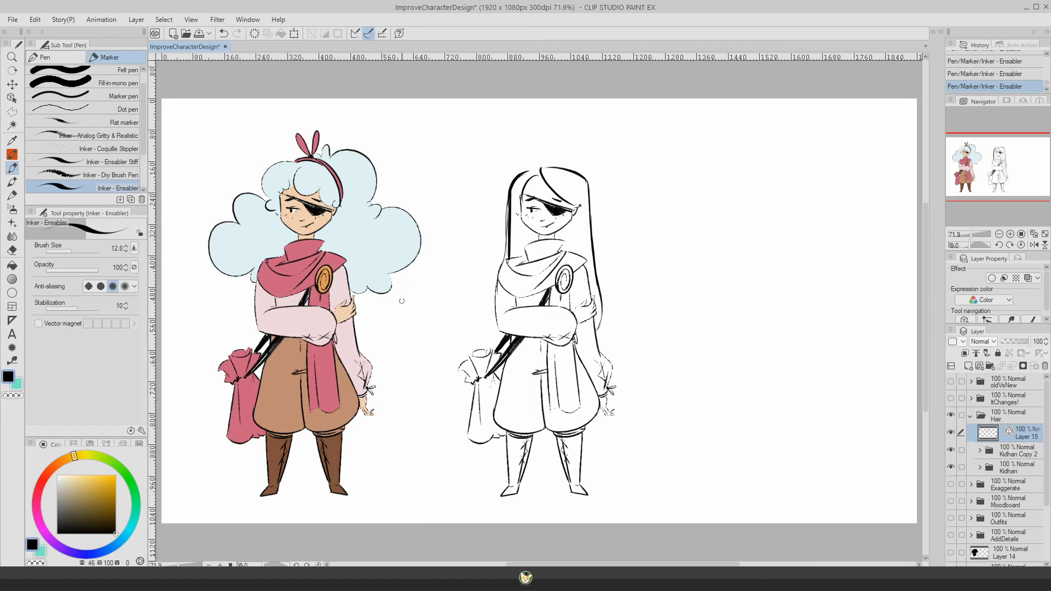
mouse_move(405, 286)
left_mouse_down()
mouse_move(430, 295)
mouse_move(408, 297)
left_mouse_up()
left_click_drag(574, 131, 565, 158)
left_click_drag(563, 148, 579, 151)
Step: Duplicate the Kidhan Copy 2 folder and move the copy into the empty space beside the straight-haired figure
left_click(1021, 452)
left_click_drag(1019, 453, 1018, 443)
left_click(12, 85)
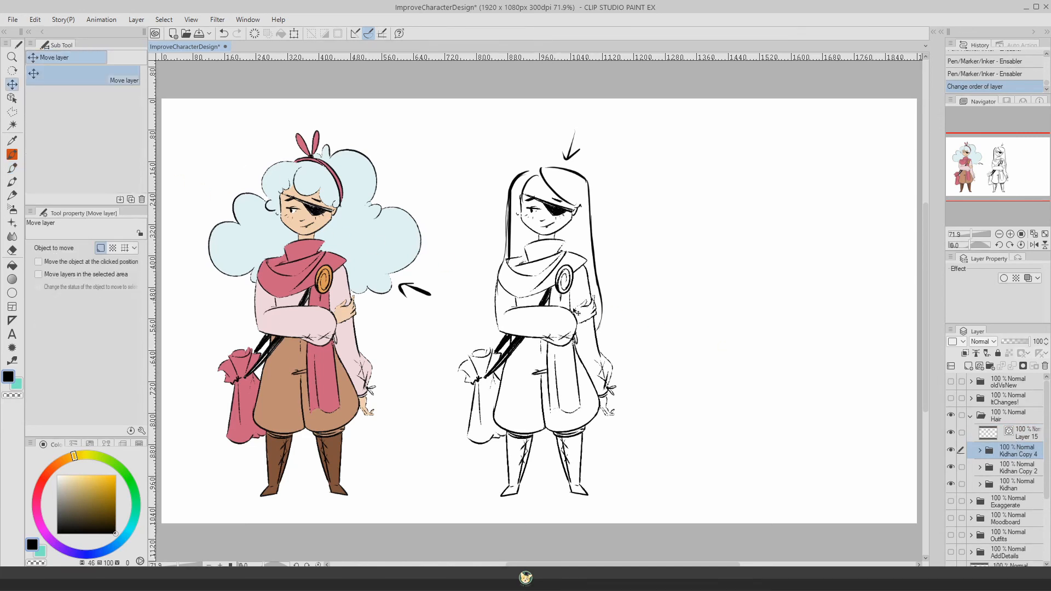
left_click_drag(547, 329, 762, 328)
Step: Draw curly bangs and rounded front curls around the third figure's face on Layer 15 with the marker
left_click(1020, 438)
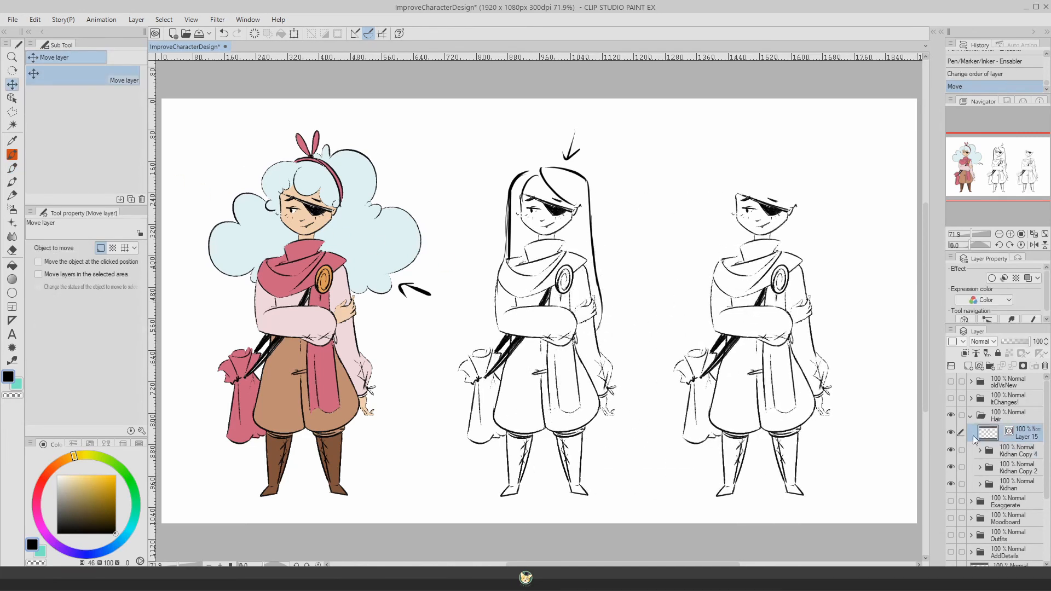
key("p")
mouse_move(758, 176)
left_mouse_down()
mouse_move(738, 196)
mouse_move(725, 189)
left_mouse_up()
left_click_drag(730, 190, 725, 209)
left_click_drag(752, 162, 771, 189)
left_click_drag(772, 186, 796, 205)
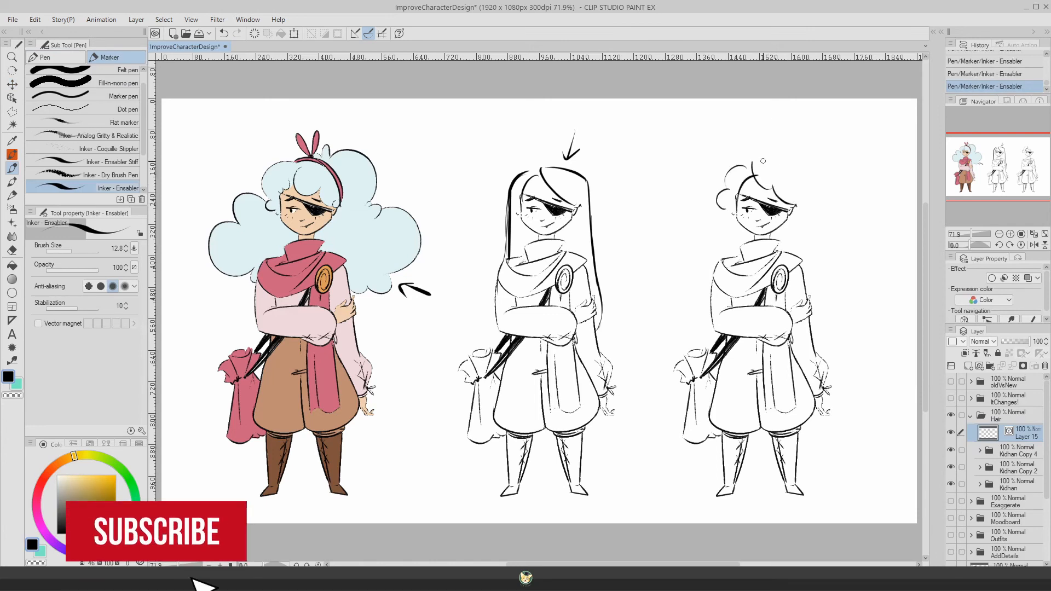
mouse_move(761, 161)
left_mouse_down()
mouse_move(806, 181)
mouse_move(796, 206)
left_mouse_up()
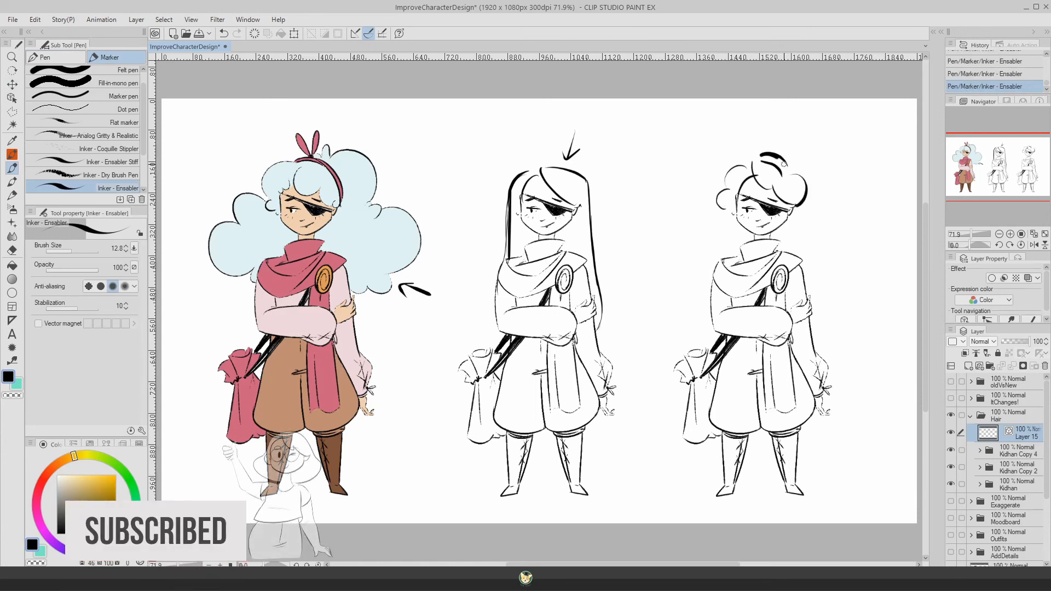
Step: Add large puffy curls behind the third figure's head, reaching down to the shoulders on both sides
mouse_move(775, 154)
left_mouse_down()
mouse_move(811, 151)
mouse_move(813, 174)
left_mouse_up()
mouse_move(809, 171)
left_mouse_down()
mouse_move(834, 215)
mouse_move(828, 280)
left_mouse_up()
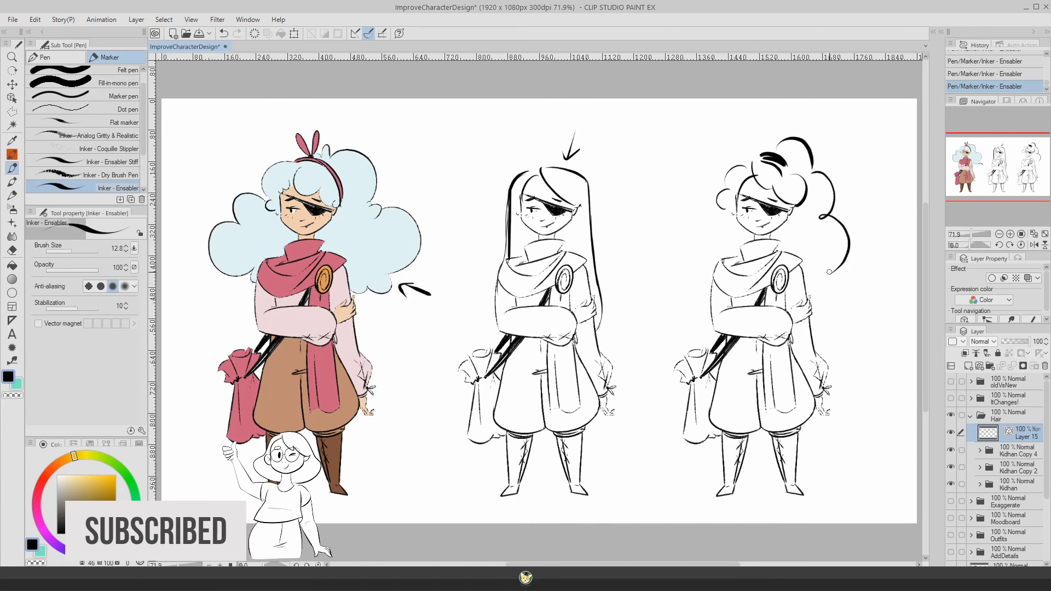
left_click_drag(739, 230, 729, 254)
left_click_drag(733, 212, 722, 209)
mouse_move(749, 170)
left_mouse_down()
mouse_move(733, 160)
mouse_move(764, 155)
left_mouse_up()
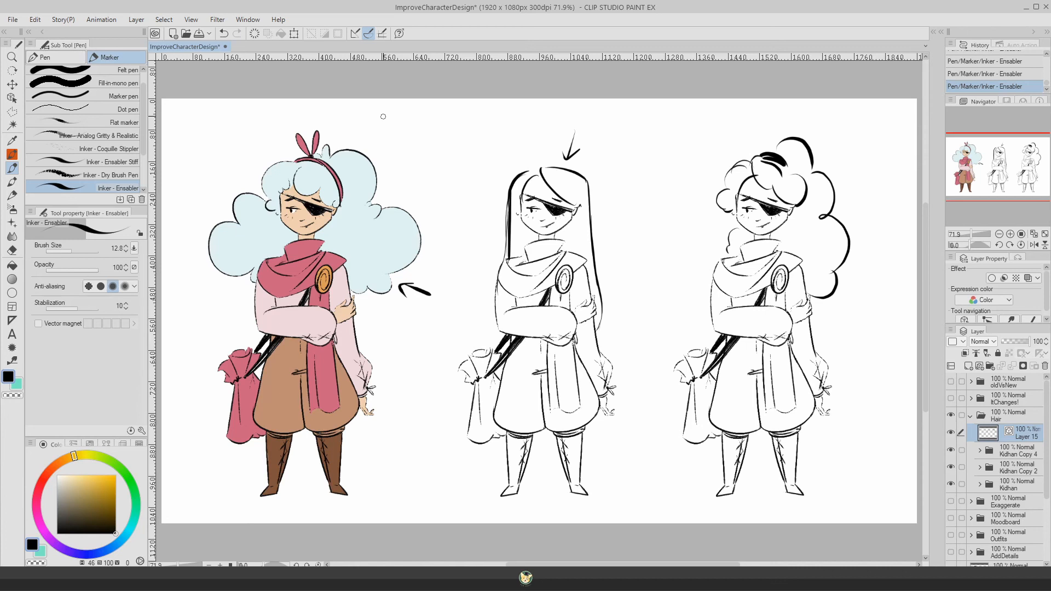
Step: Hide the Hair folder, and show the ItChanges! folder with its two hidden Gin illustration layers revealed
left_click(971, 416)
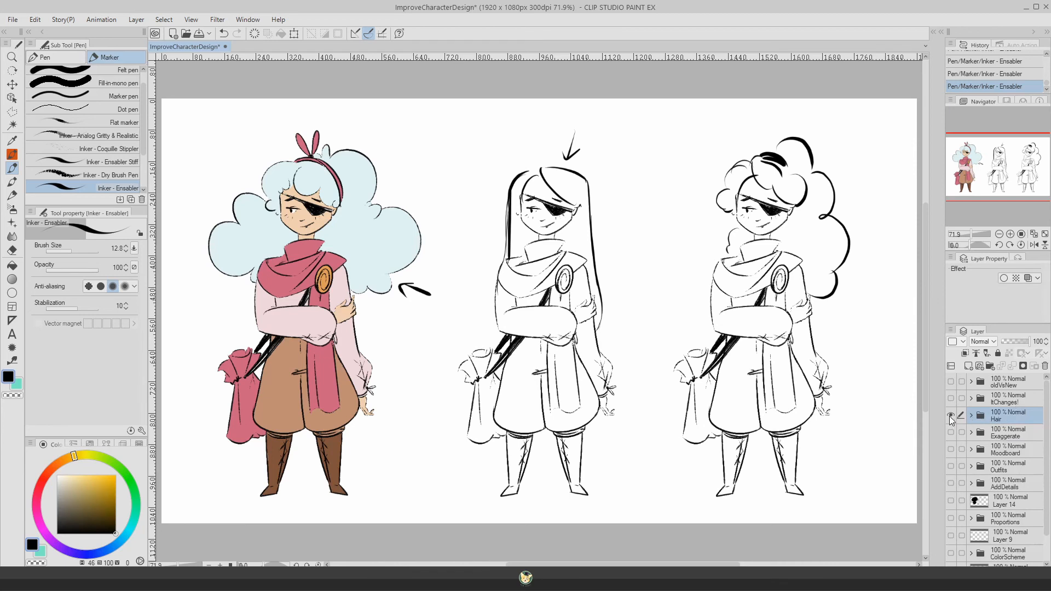
left_click(950, 416)
left_click(1000, 402)
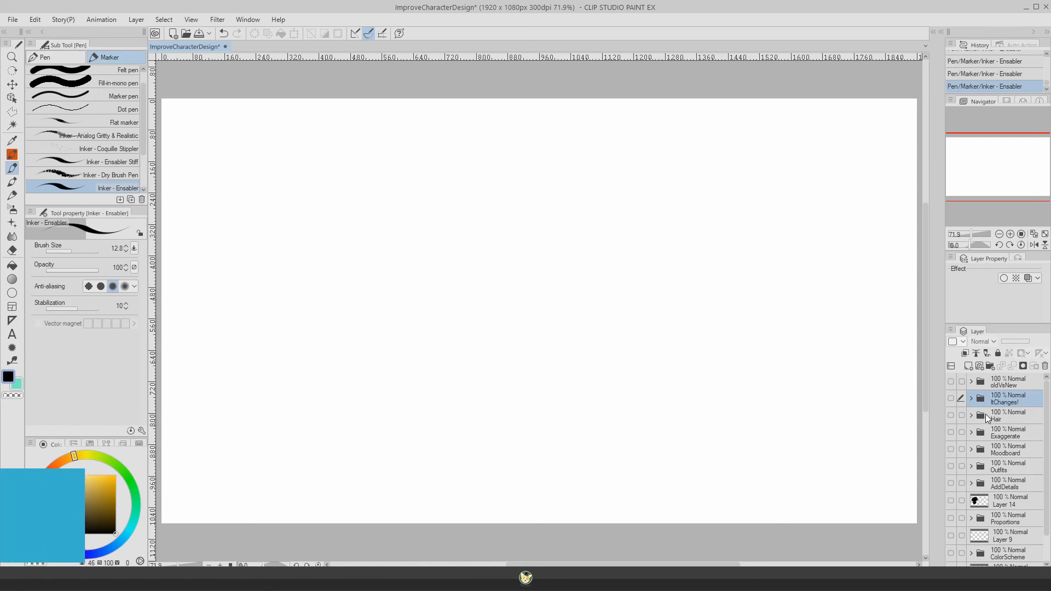
left_click(951, 398)
left_click(971, 399)
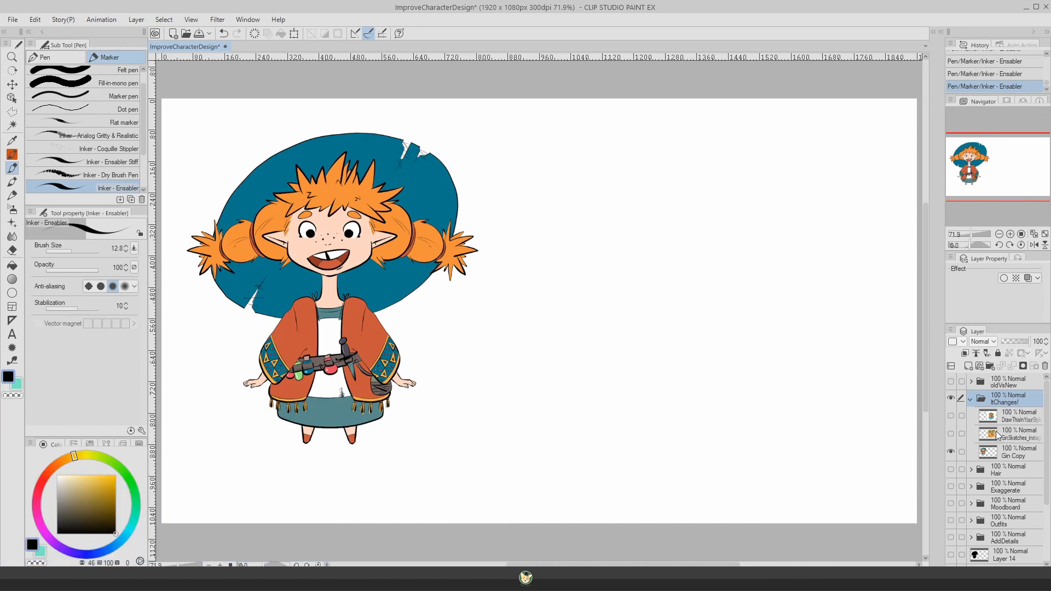
left_click(951, 433)
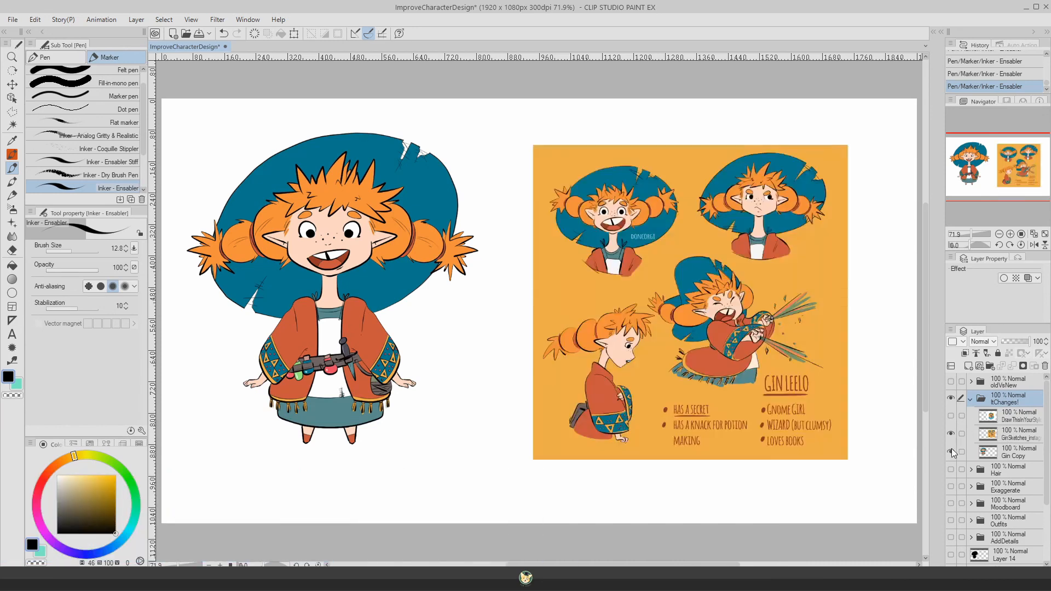
left_click(951, 417)
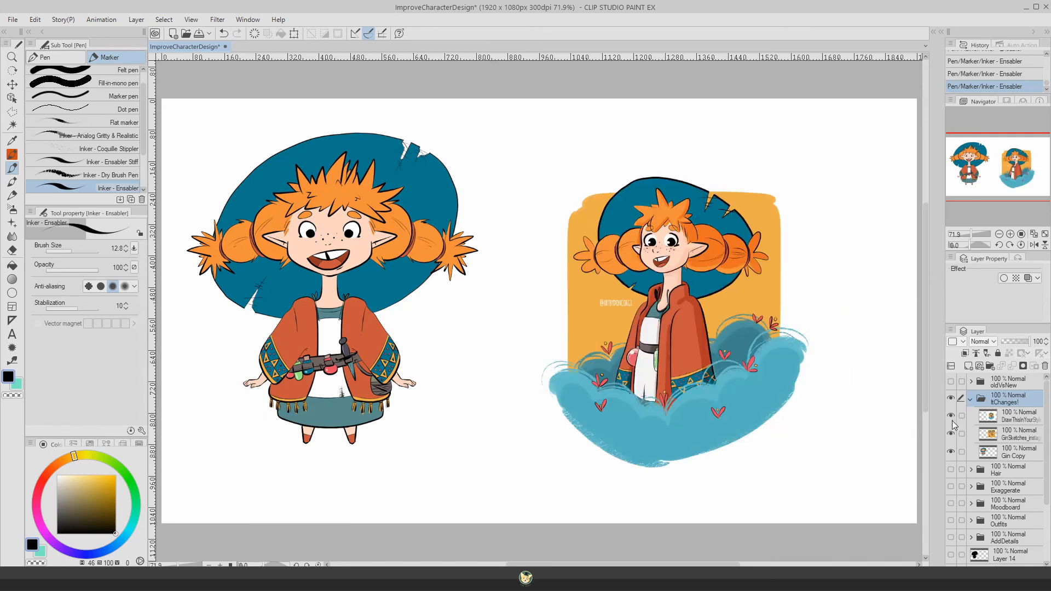
Step: Draw a small arrow pointing at the original Gin on the Gin Copy layer and another at the newer illustration on its own layer
left_click(1002, 457)
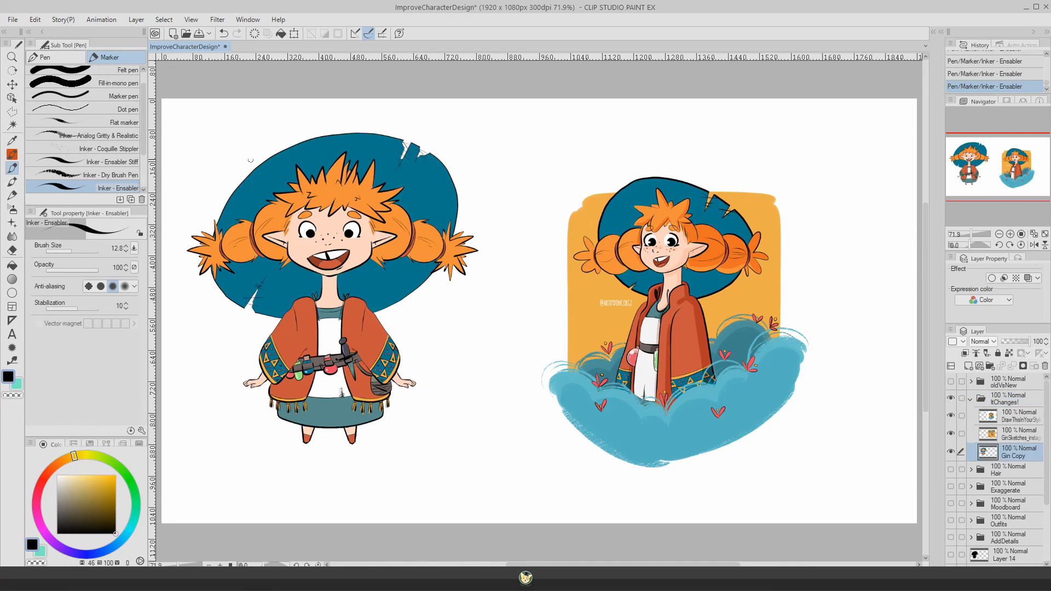
left_click_drag(212, 143, 230, 159)
left_click_drag(219, 156, 230, 159)
left_click(1019, 416)
left_click_drag(811, 155, 793, 177)
left_click_drag(812, 172, 791, 177)
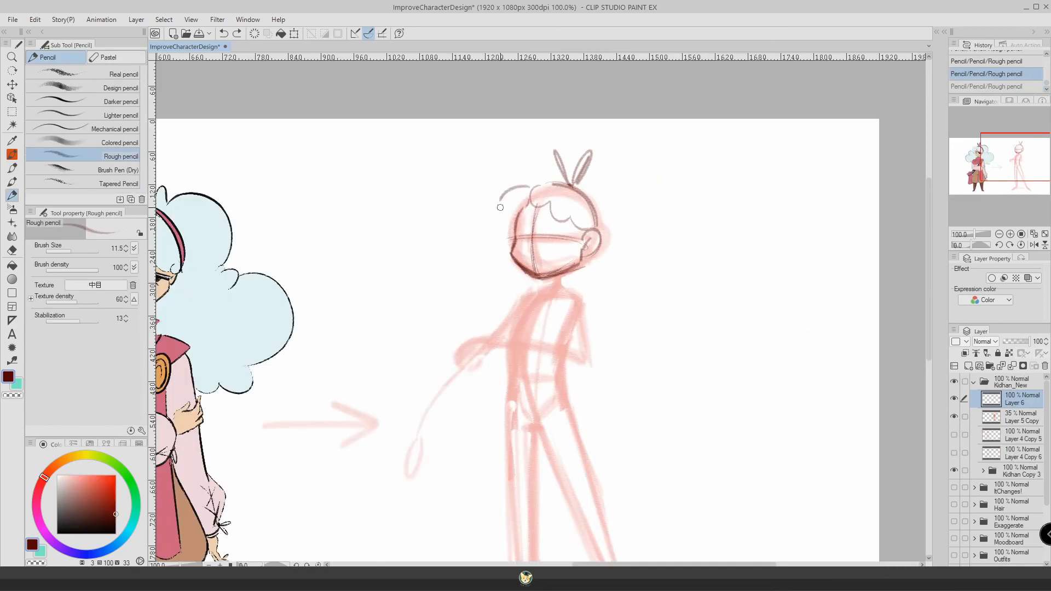
Step: Sketch Kidhan's cloud-like hair, eyepatch and facial features over the new pose on Layer 6 with the Rough pencil at size 11.5
mouse_move(473, 249)
left_mouse_down()
mouse_move(503, 189)
mouse_move(706, 295)
left_mouse_up()
left_click_drag(547, 232, 574, 238)
left_click_drag(517, 217, 584, 249)
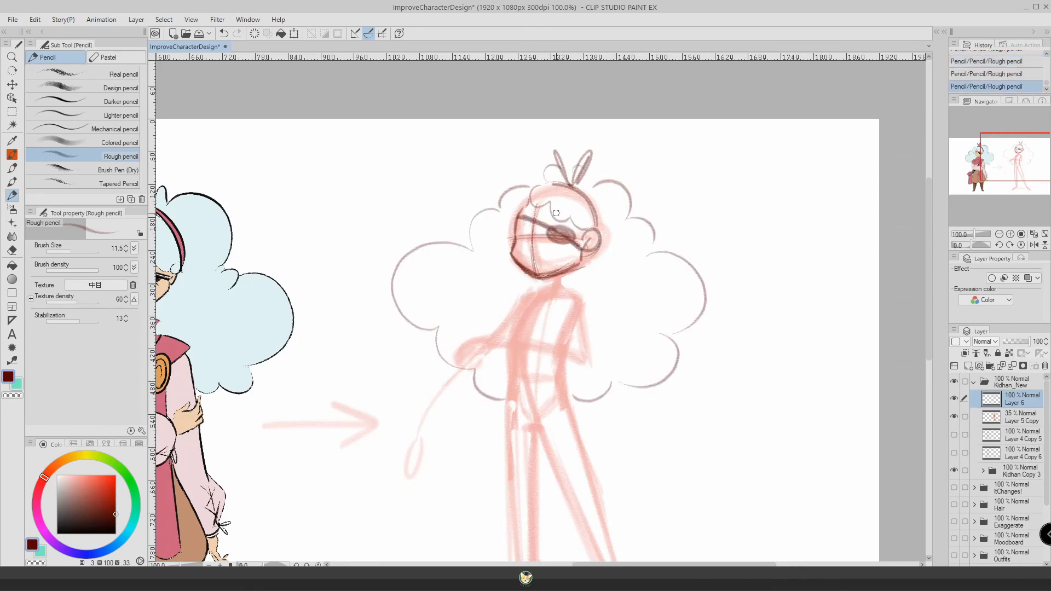
left_click_drag(549, 212, 569, 218)
left_click_drag(518, 217, 531, 214)
left_click_drag(532, 261, 542, 262)
Step: Sketch the upper body with its folded arm and a long scarf flowing out behind the figure
left_click_drag(525, 298, 512, 333)
left_click_drag(511, 333, 561, 342)
mouse_move(524, 273)
left_mouse_down()
mouse_move(534, 329)
mouse_move(527, 295)
mouse_move(585, 286)
left_mouse_up()
left_click_drag(586, 290, 755, 414)
left_click_drag(587, 335, 713, 439)
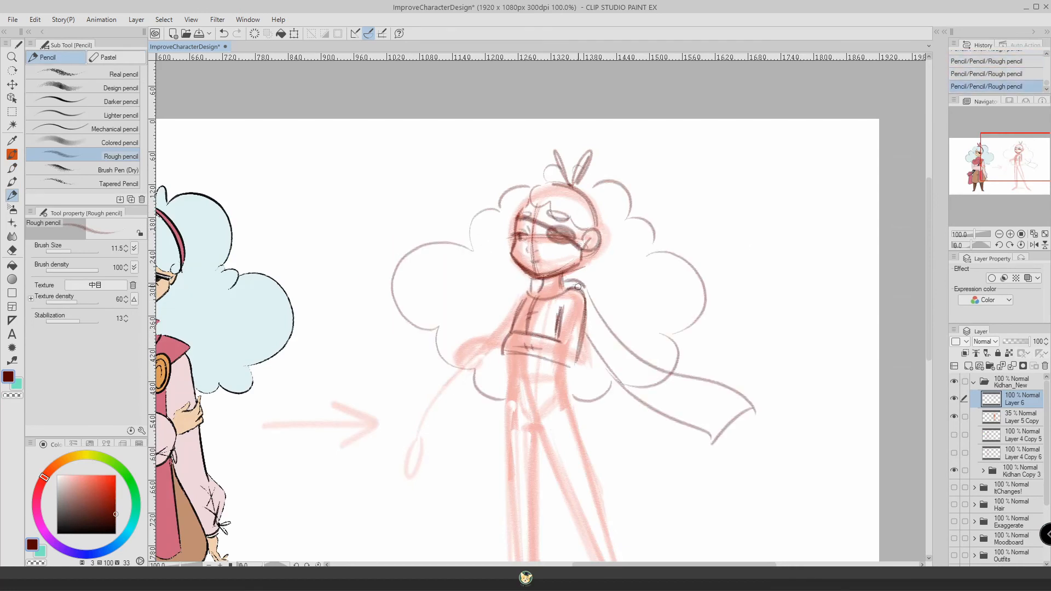
Step: Sketch the figure's lowered arm with its sleeve cuff and hand, plus the other hand resting on it
mouse_move(567, 272)
left_mouse_down()
mouse_move(580, 287)
mouse_move(457, 368)
left_mouse_up()
left_click_drag(436, 388, 465, 398)
left_click_drag(502, 353, 466, 398)
left_click_drag(489, 320, 502, 334)
left_click_drag(437, 396, 441, 446)
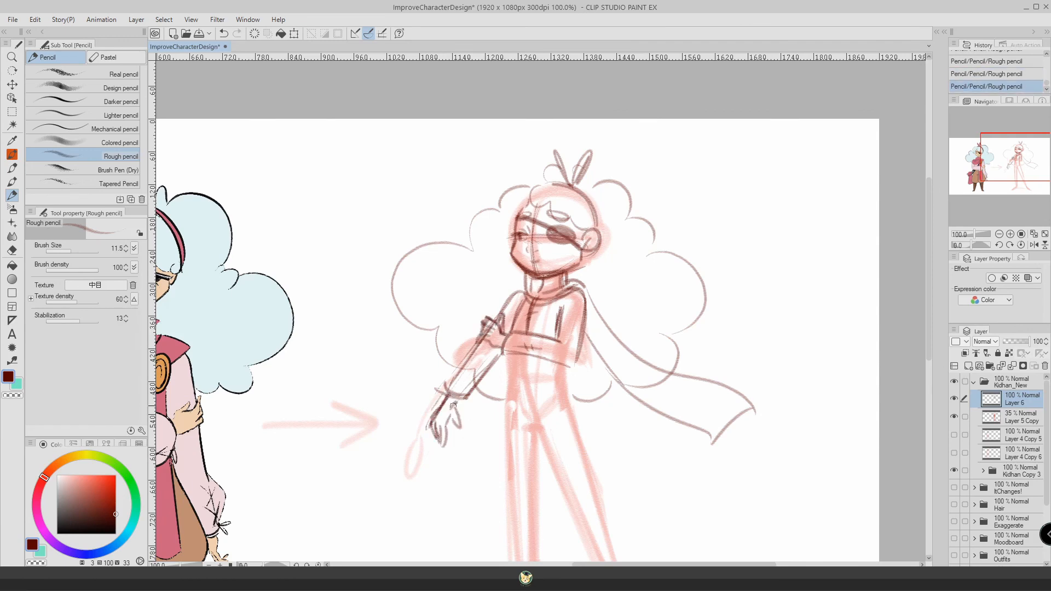
Step: Sketch the long legs with trousers, the hanging bag and the foot over the pose guide
left_click_drag(506, 355, 550, 361)
left_click_drag(539, 416, 520, 311)
left_click_drag(544, 278, 597, 432)
mouse_move(520, 313)
left_mouse_down()
mouse_move(570, 440)
mouse_move(520, 451)
left_mouse_up()
left_click_drag(488, 258, 491, 437)
left_click_drag(516, 295, 568, 438)
left_click_drag(543, 260, 597, 431)
left_click_drag(515, 298, 524, 451)
left_click_drag(487, 249, 491, 426)
left_click_drag(489, 249, 478, 290)
left_click_drag(474, 327, 481, 385)
mouse_move(463, 246)
left_mouse_down()
mouse_move(466, 236)
mouse_move(457, 282)
left_mouse_up()
mouse_move(493, 383)
left_mouse_down()
mouse_move(493, 326)
mouse_move(517, 475)
left_mouse_up()
left_click_drag(627, 462, 662, 485)
Step: Tidy the pencil sketch by erasing stray parts and repositioning a small selected area
key("e")
scroll(435, 504, "down", 1)
key("p")
scroll(490, 291, "up", 1)
key("m")
left_click_drag(432, 246, 451, 280)
key("k")
key("ctrl+d")
key("p")
key("e")
scroll(537, 372, "down", 1)
Step: Ink the curly bangs and the headband on Layer 7 with the Inker - Ensabler marker at size 9.0, undoing the last stroke
left_click_drag(601, 148, 652, 180)
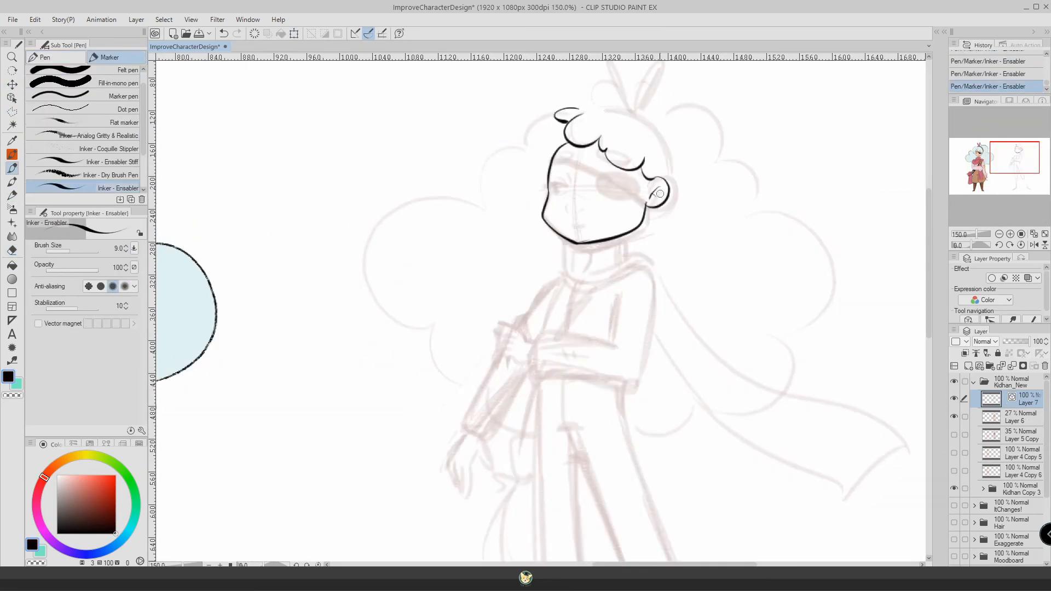
key("e")
key("p")
left_click_drag(583, 113, 669, 174)
key("ctrl+z")
key("ctrl+z")
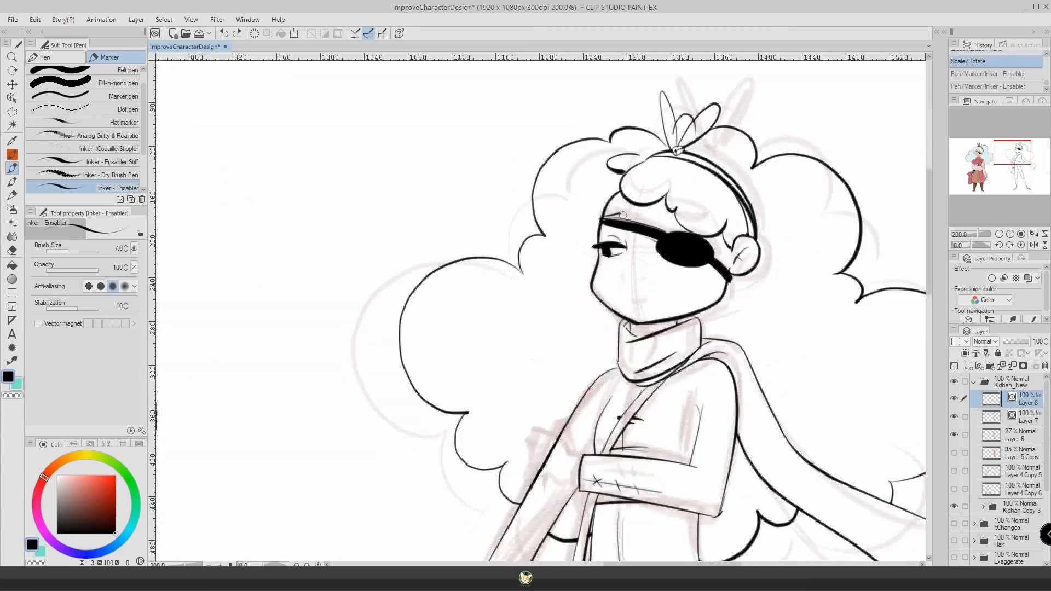
Step: Adjust the new figure's linework on Layer 8 with a Scale/Rotate transformation
scroll(717, 325, "up", 1)
key("ctrl+d")
key("p")
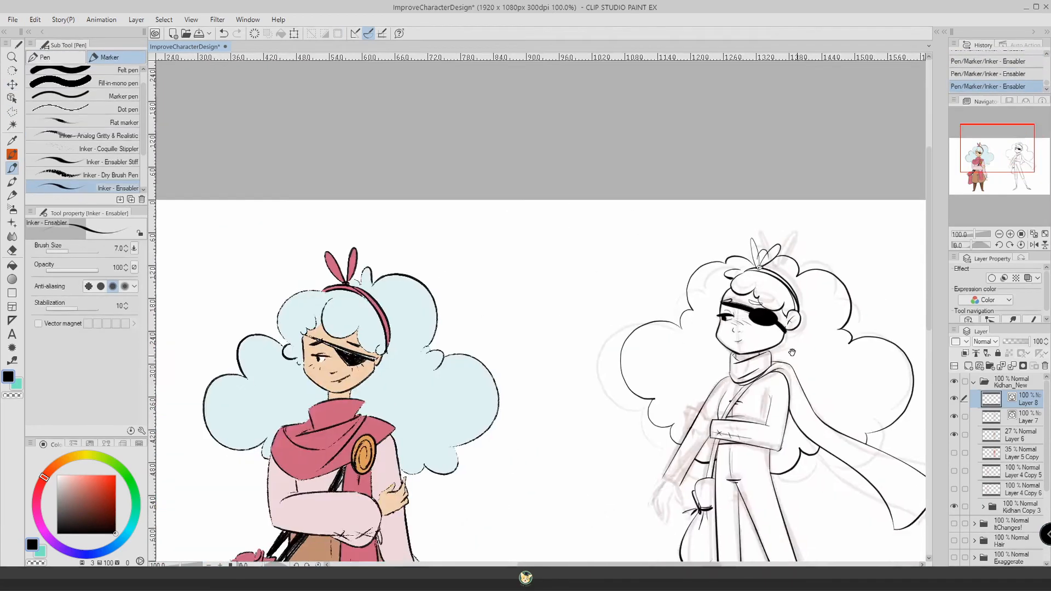
scroll(547, 307, "up", 3)
key("ctrl+t")
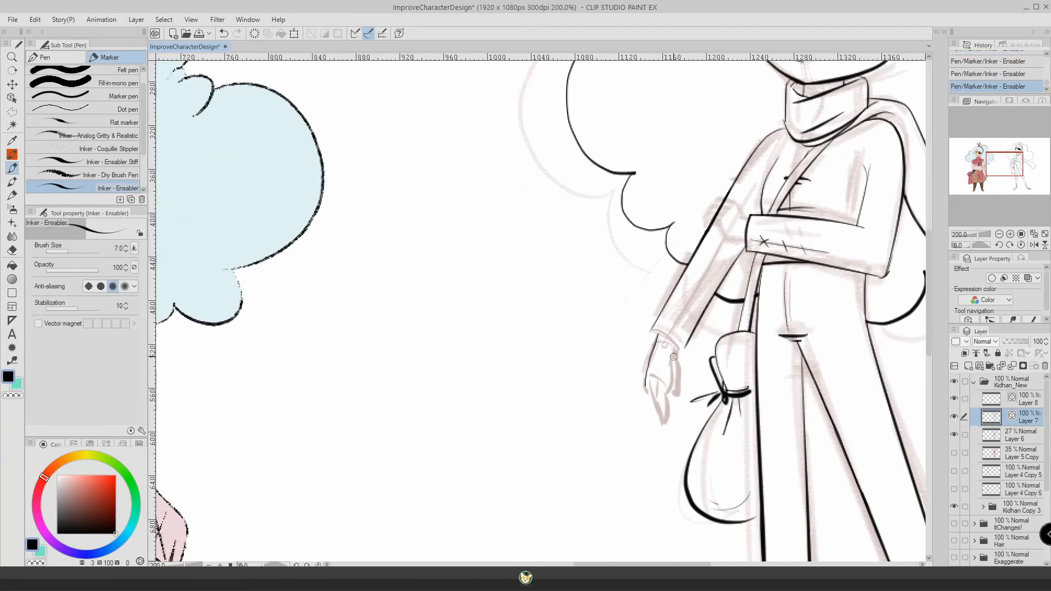
Step: Ink further contour lines of the new Kidhan figure on Layer 8 with the marker at size 7.0
left_click_drag(674, 357, 665, 422)
mouse_move(676, 352)
left_mouse_down()
mouse_move(678, 395)
mouse_move(661, 415)
left_mouse_up()
left_click_drag(656, 381, 657, 405)
scroll(658, 351, "down", 1)
left_click_drag(685, 335, 658, 324)
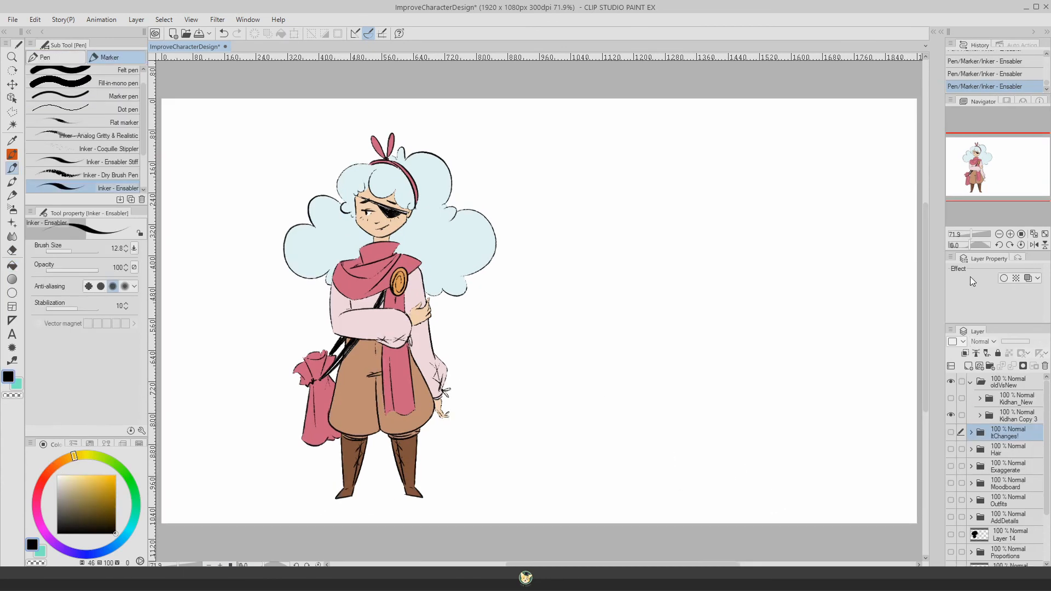
Step: Show the Kidhan_New folder so the redesigned figure stands beside the original Kidhan
left_click(994, 419)
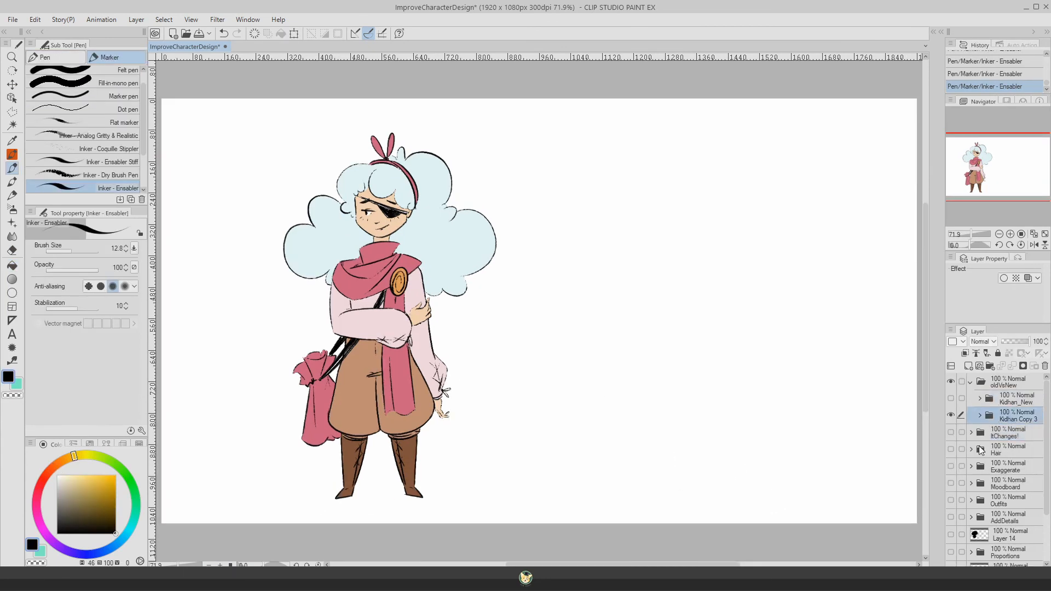
left_click(950, 399)
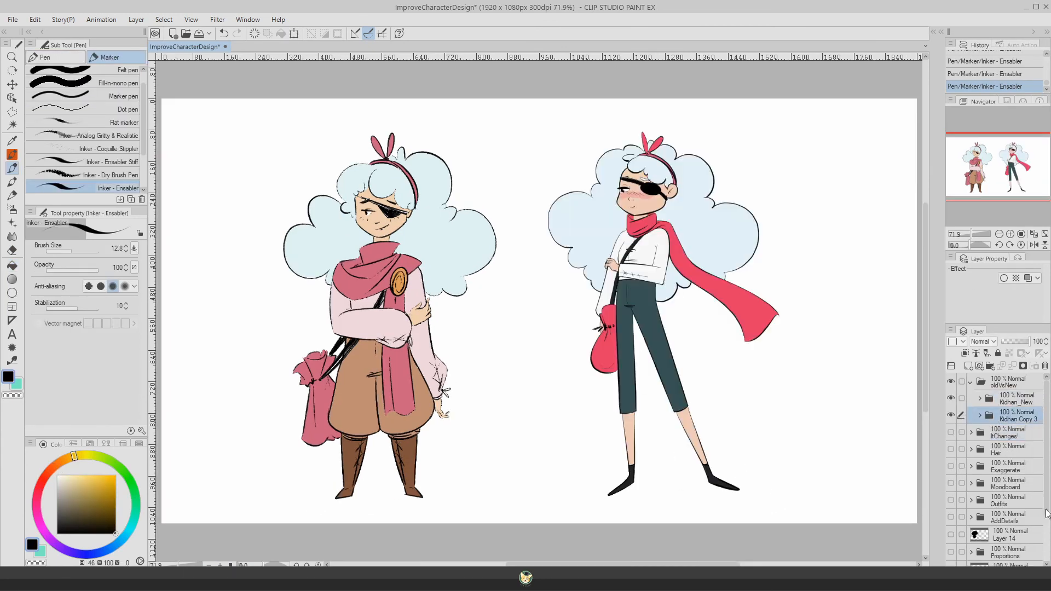